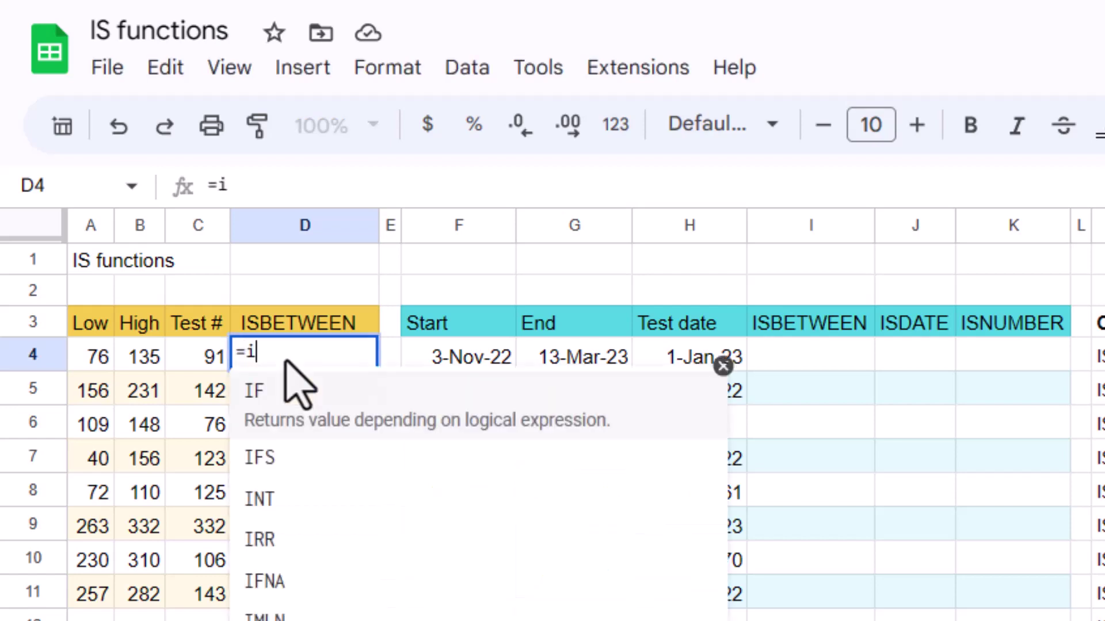
Enter =ISBETWEEN(C4,A4,B4) in D4 to test C4 against the Low and High values
key(Down)
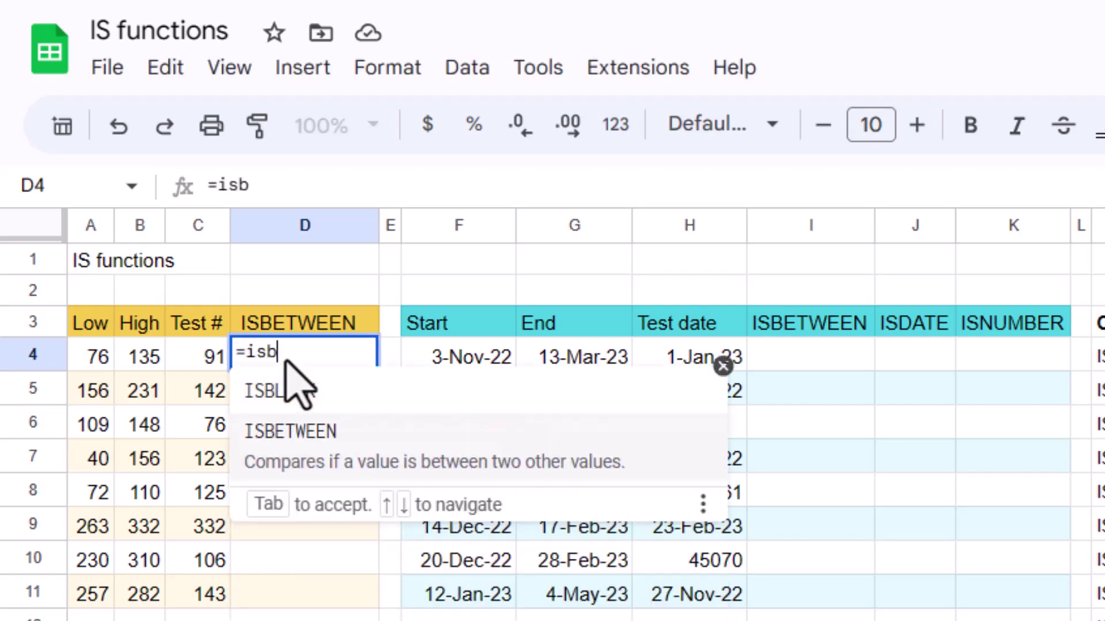
key(Tab)
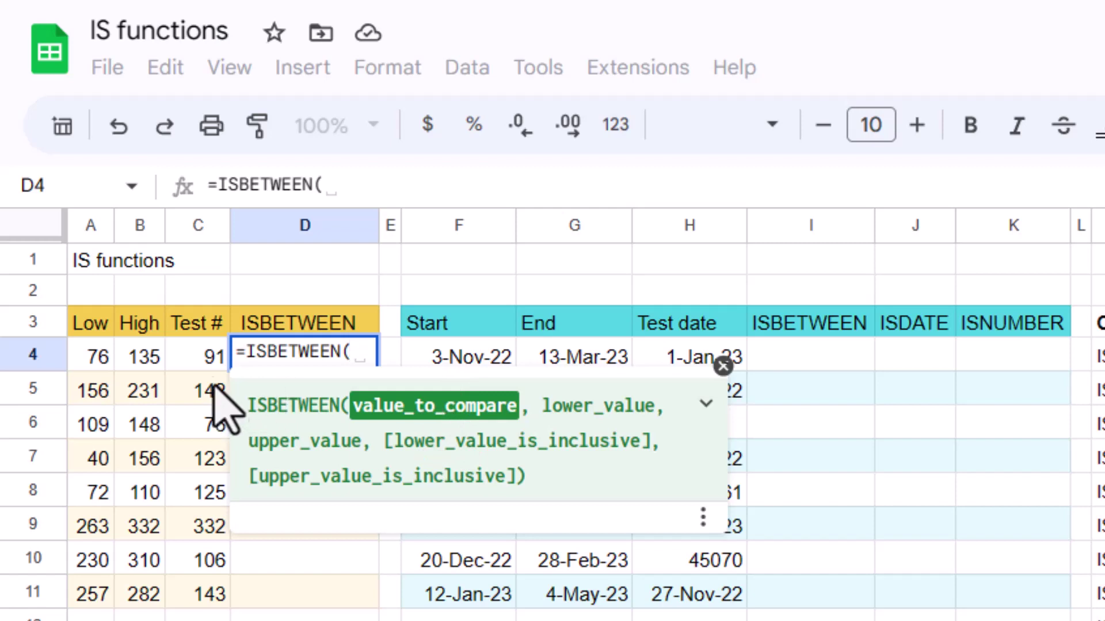
click(196, 370)
text(,)
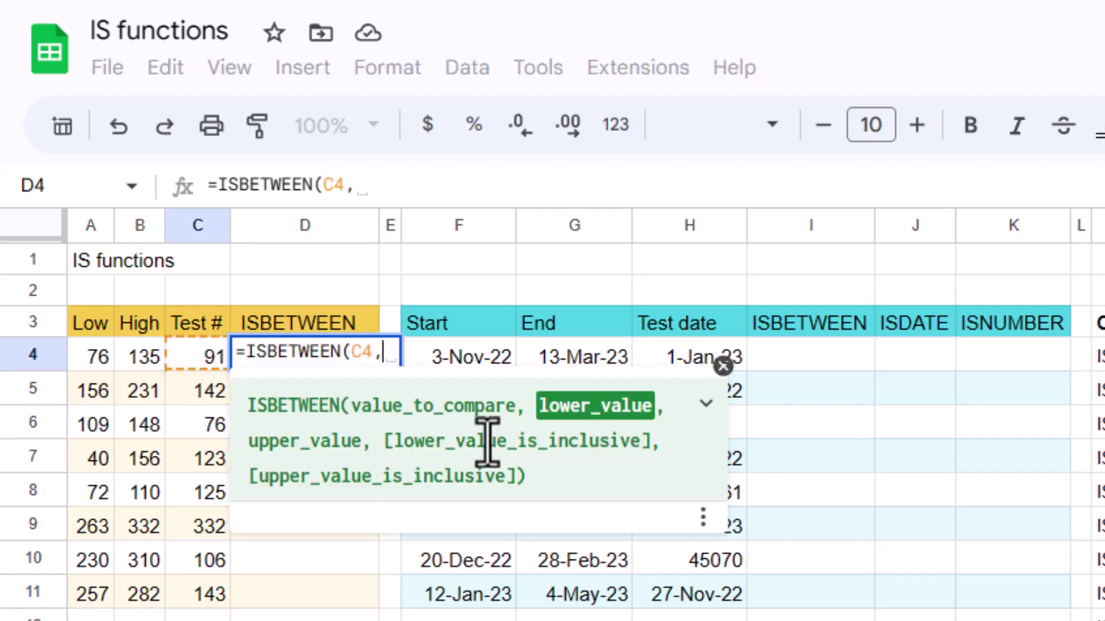
click(110, 360)
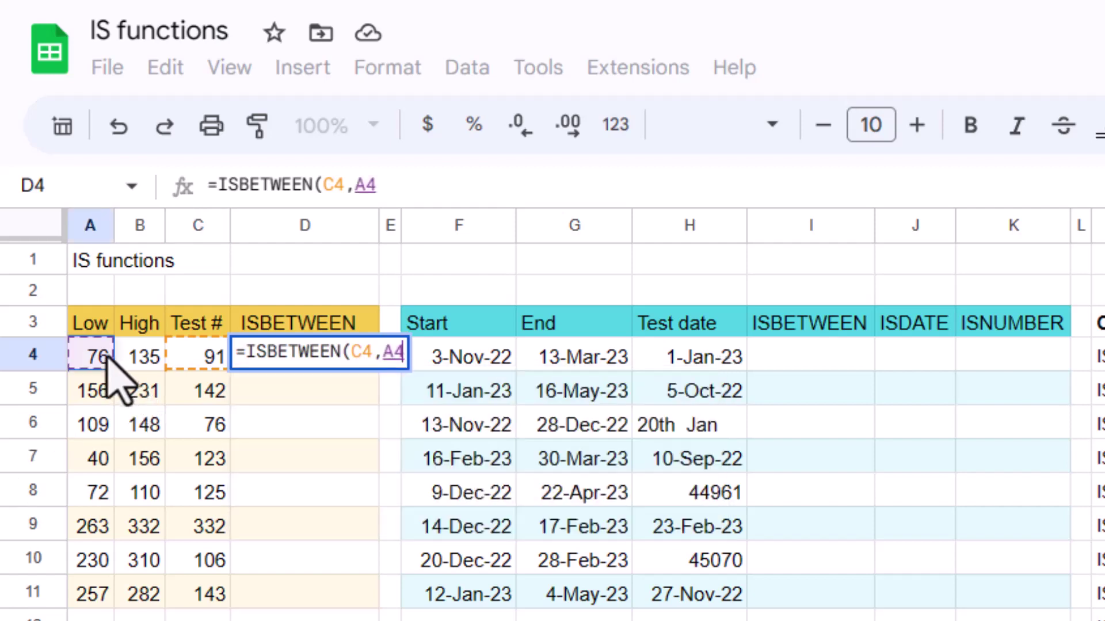
text(,)
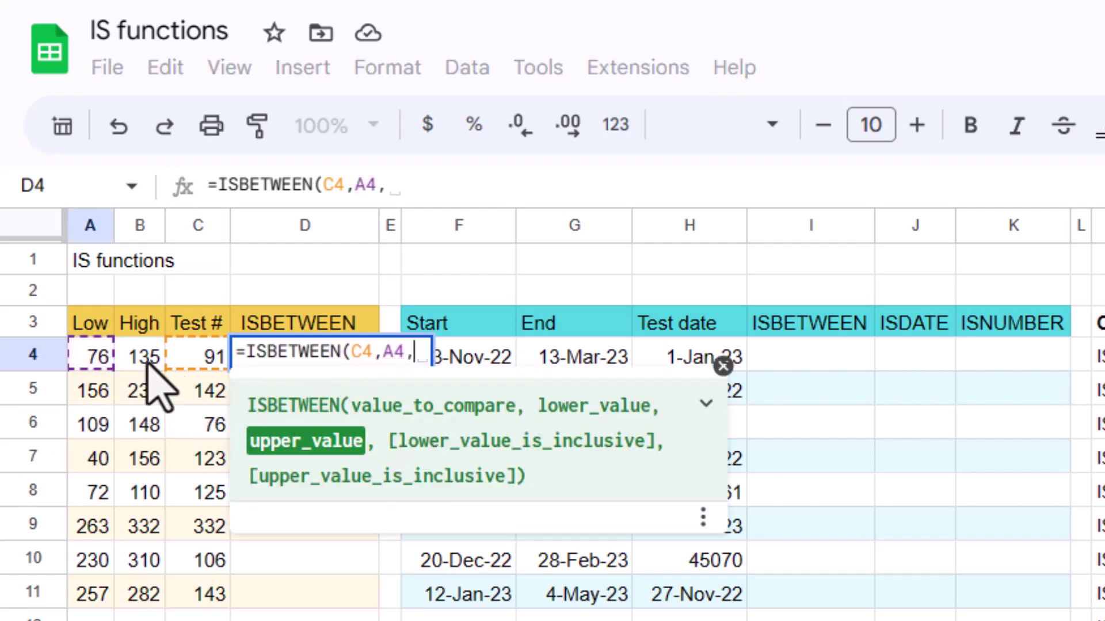
click(153, 360)
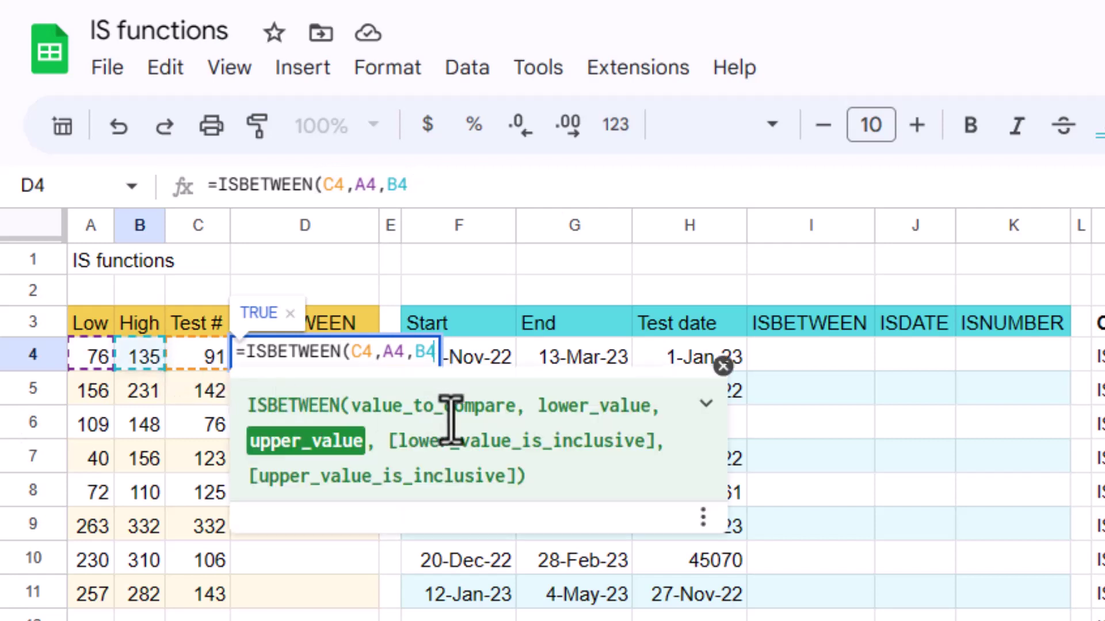
text())
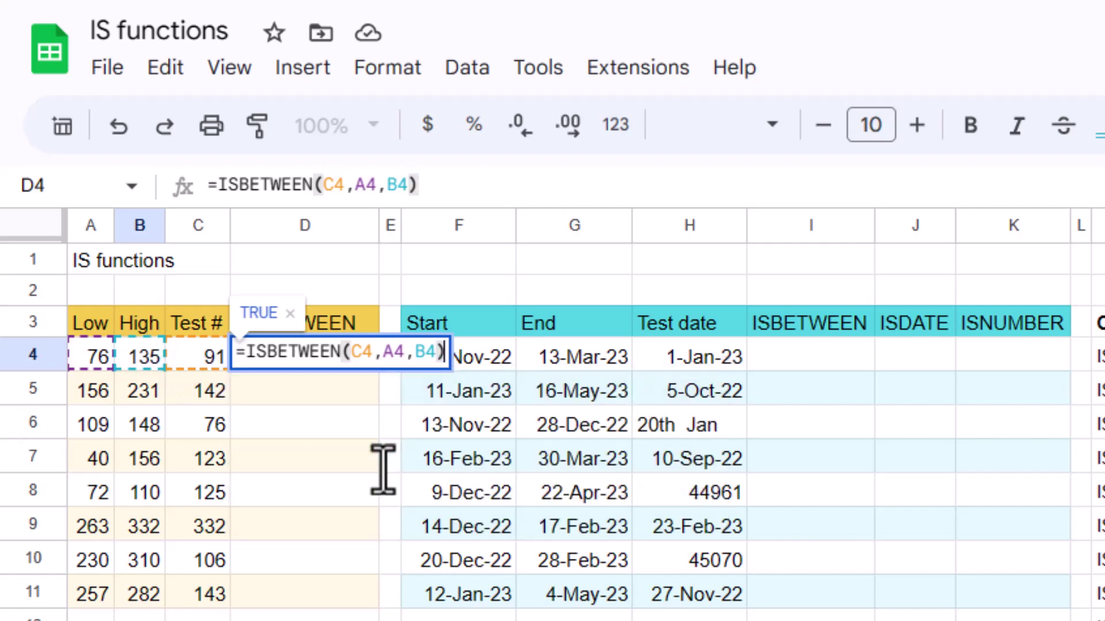
key(Return)
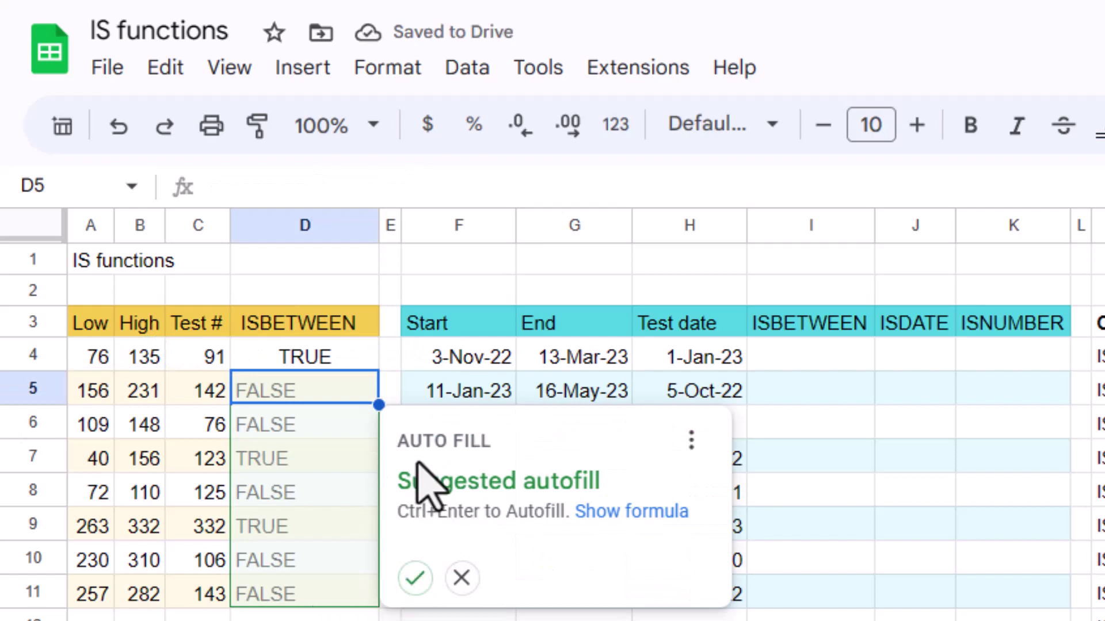
Accept the suggested autofill down to D11, then review rows 4, 5 and 9
key(ctrl+Return)
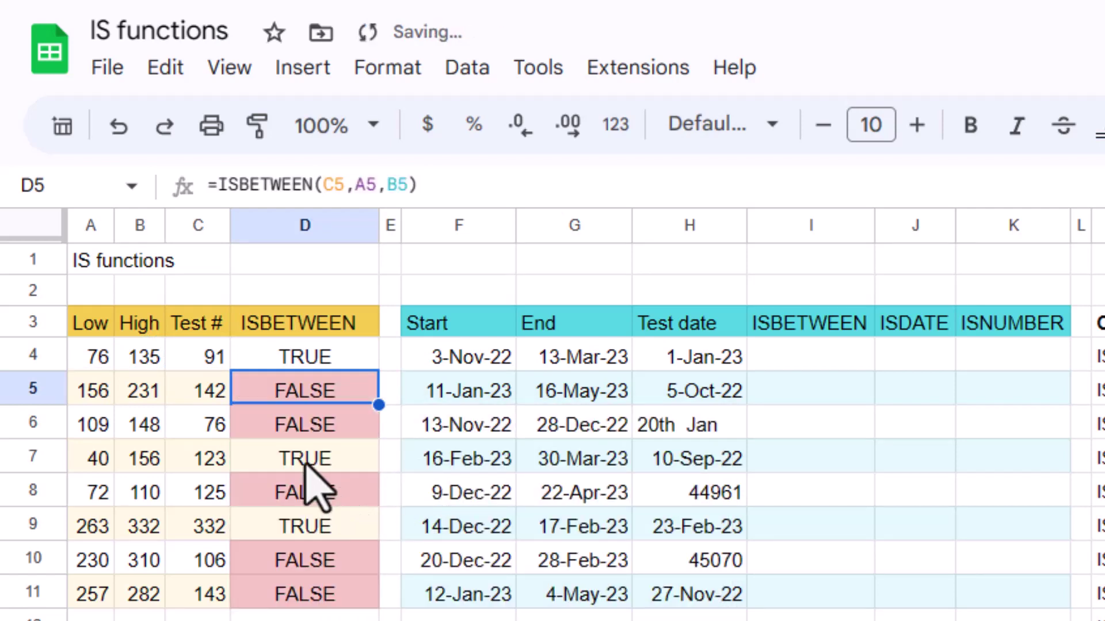
click(184, 388)
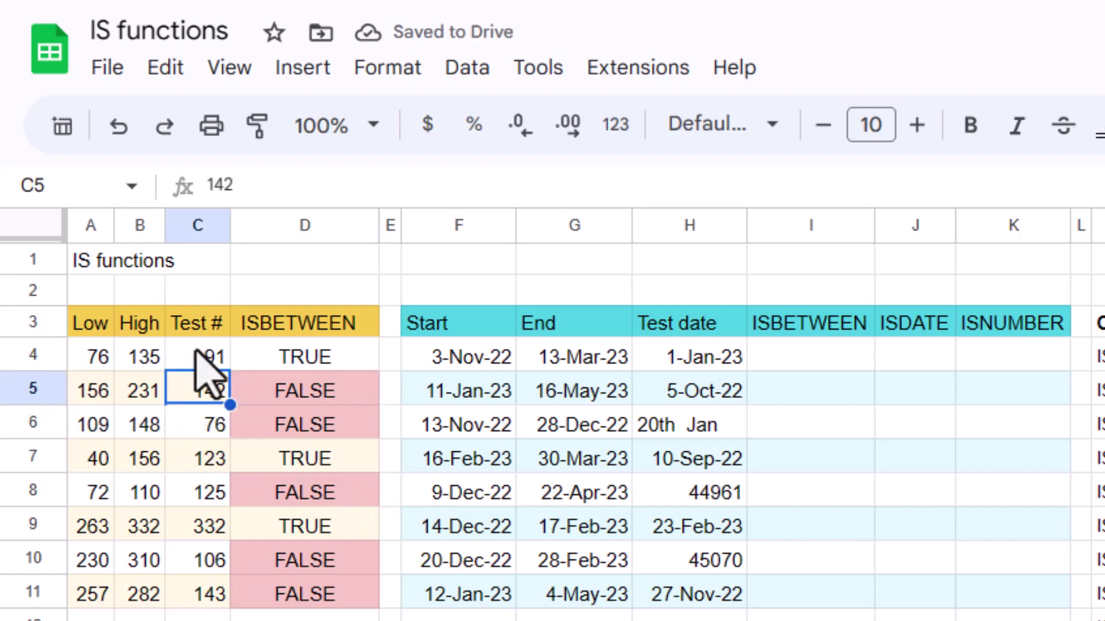
key(Up)
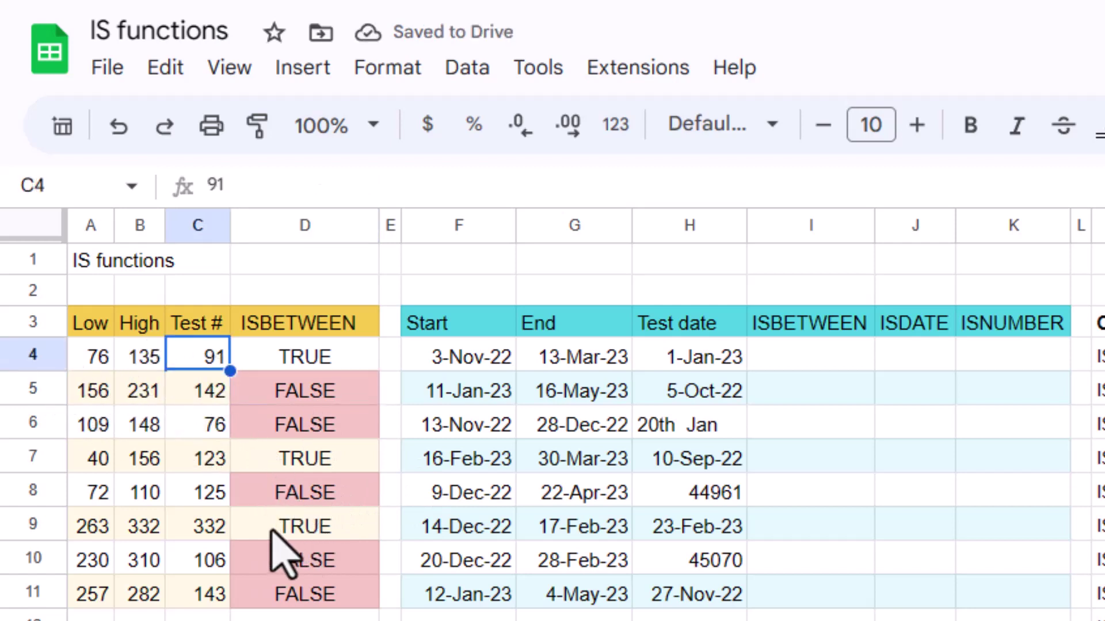
drag(89, 526, 213, 538)
click(207, 533)
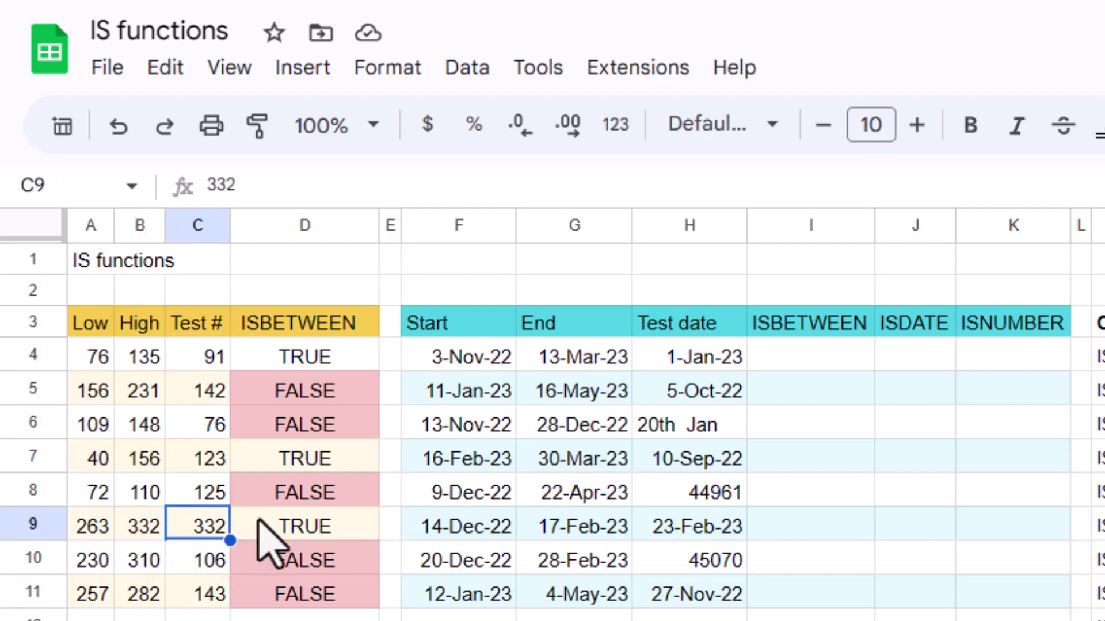
click(311, 535)
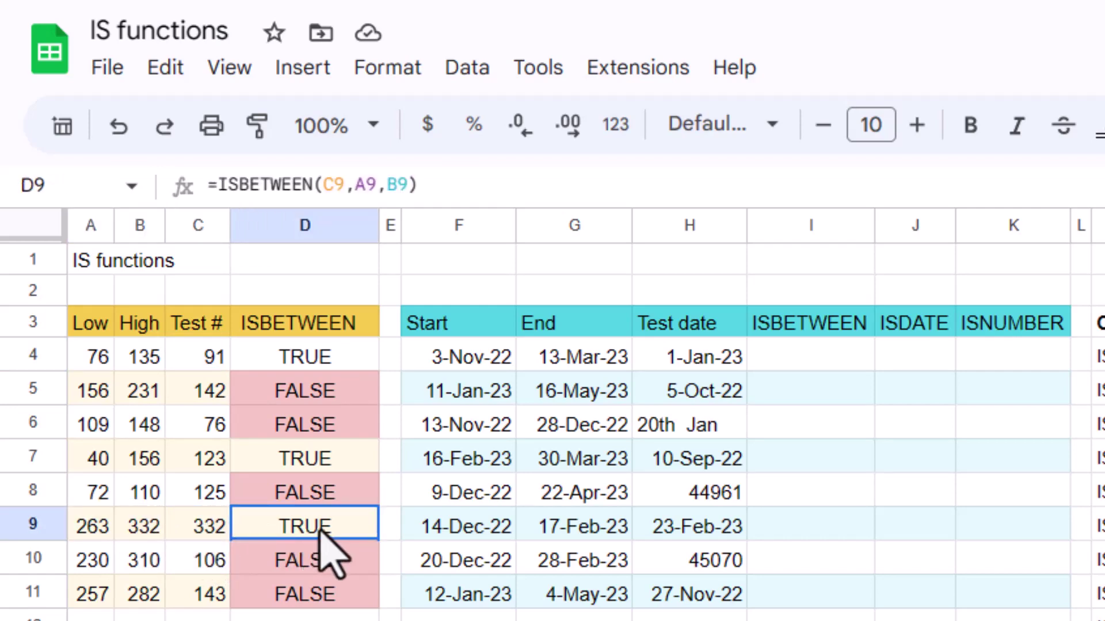
Add ,,FALSE after B9 in D9's ISBETWEEN formula so the upper bound is excluded
double_click(322, 533)
click(425, 526)
text(, )
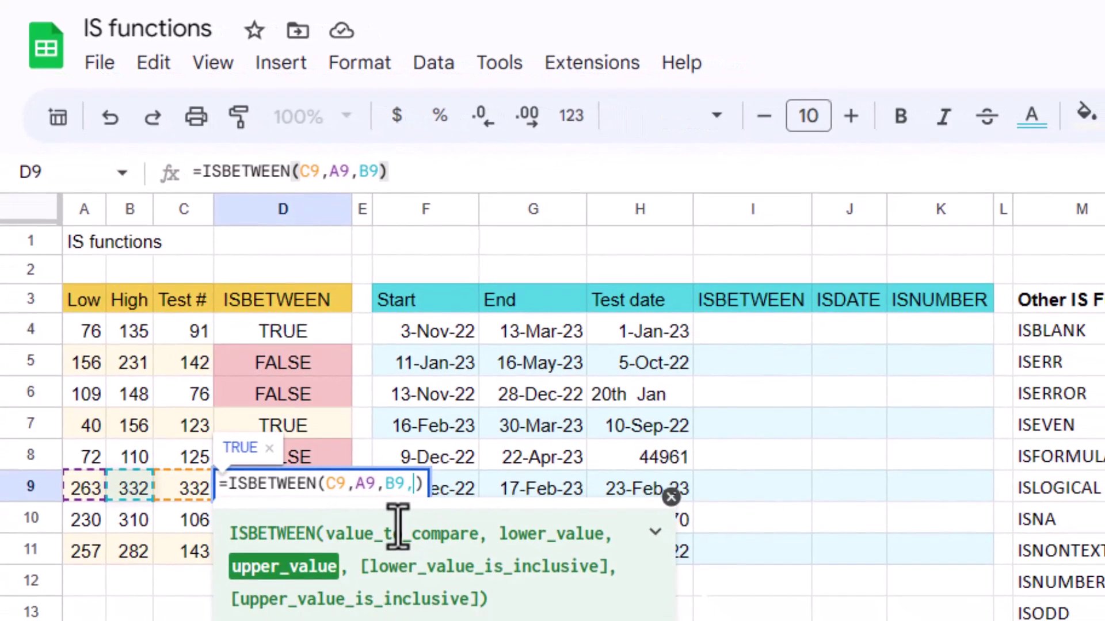
text(,)
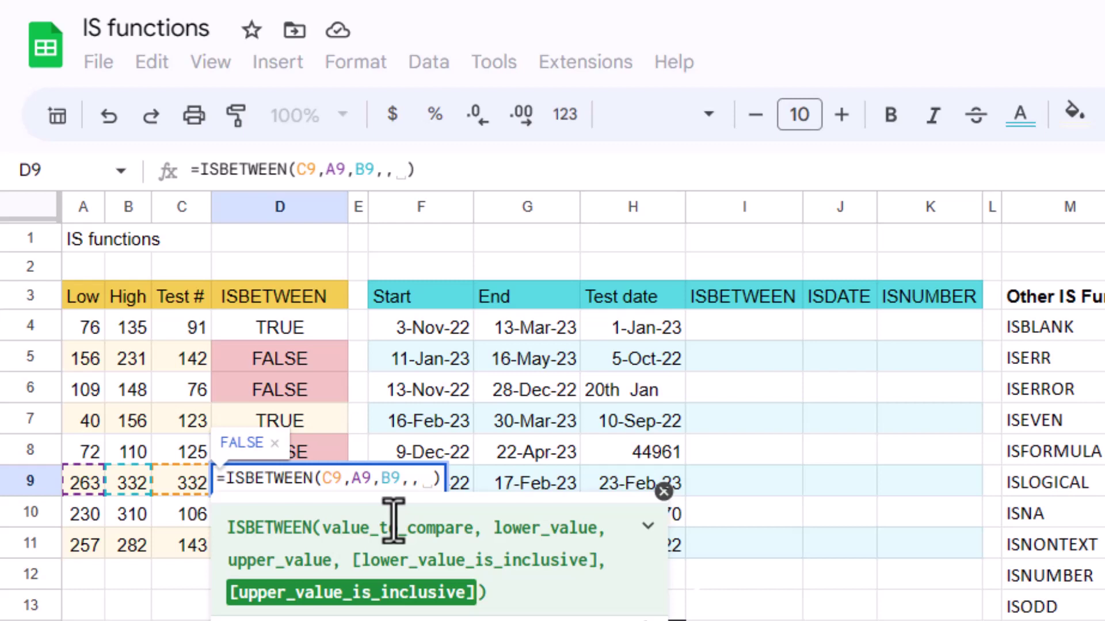
text(FALSE)
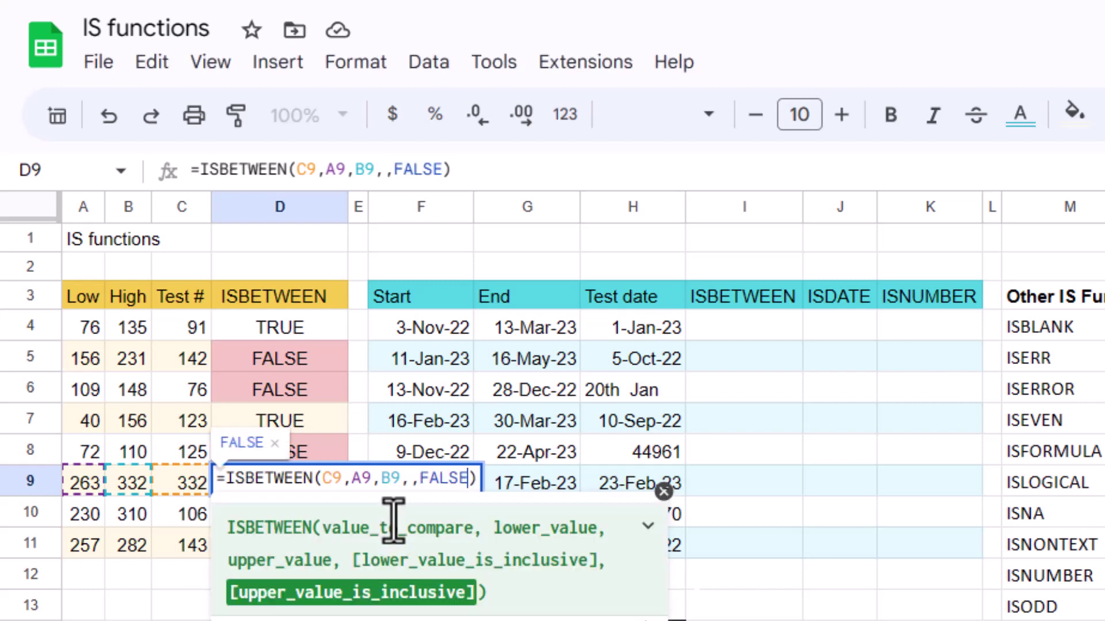
key(Return)
key(Up)
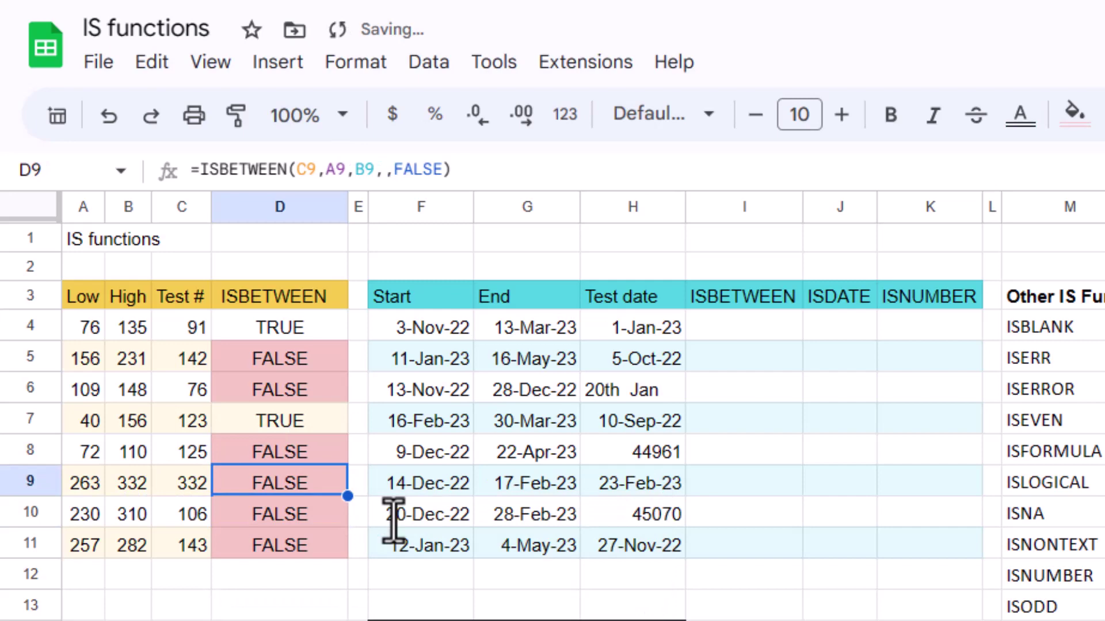
key(Left)
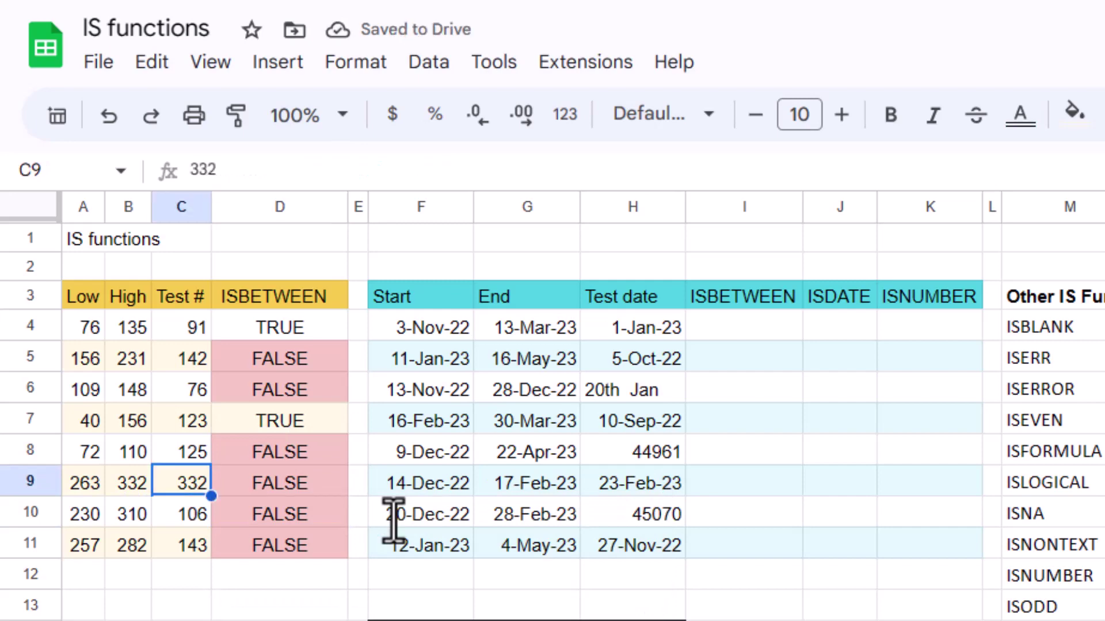
key(Left)
key(Right)
key(Right)
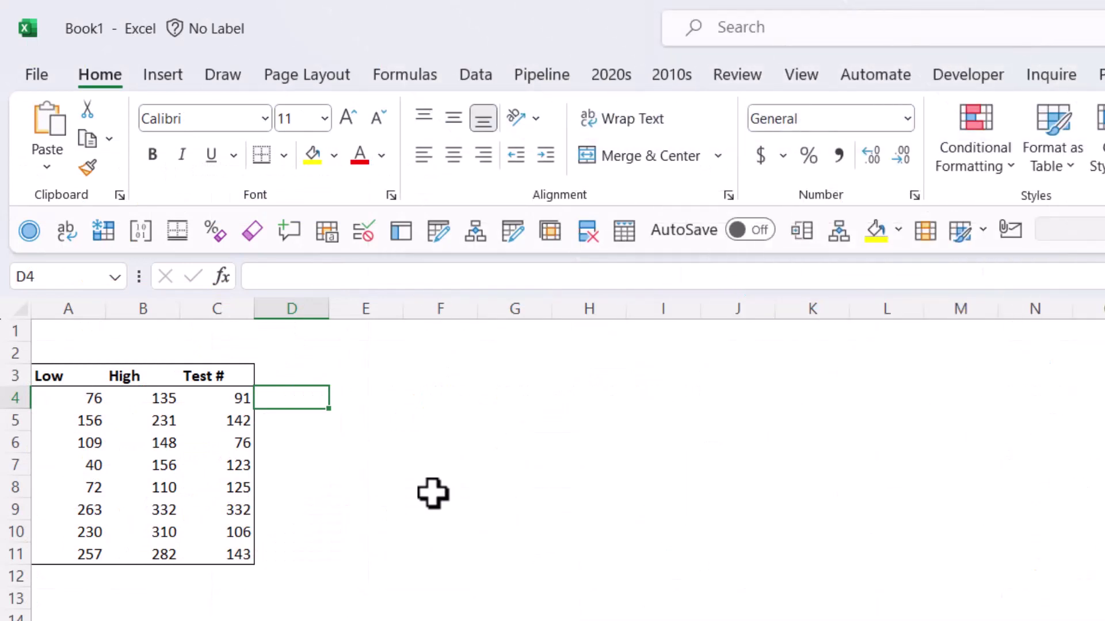
Type =isb in Excel's D4 to look for ISBETWEEN, then delete it back
text(=is)
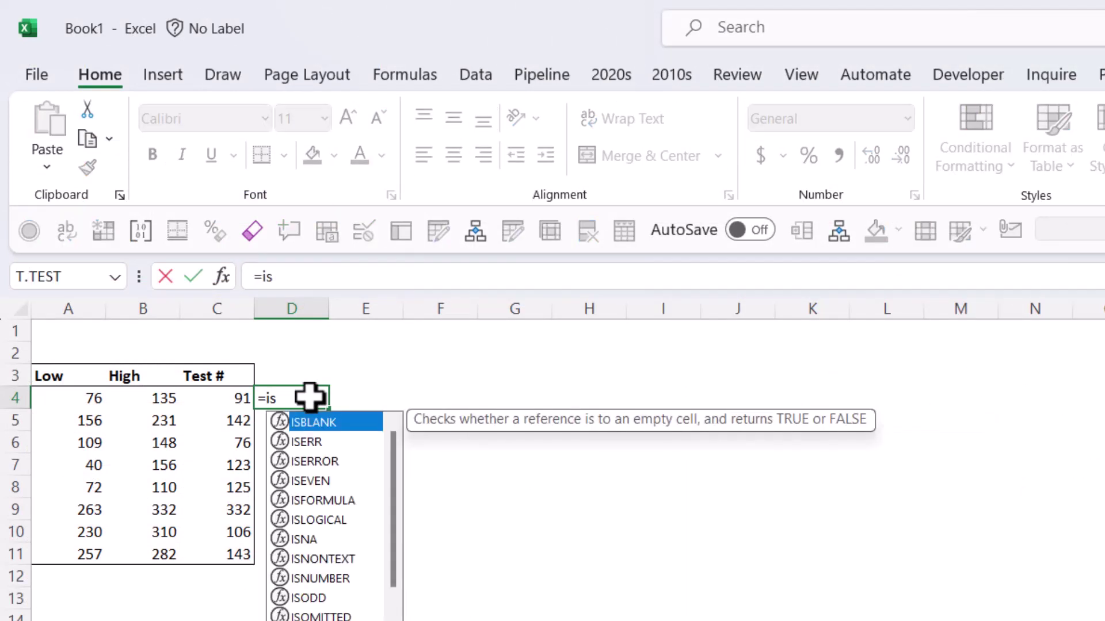
text(b)
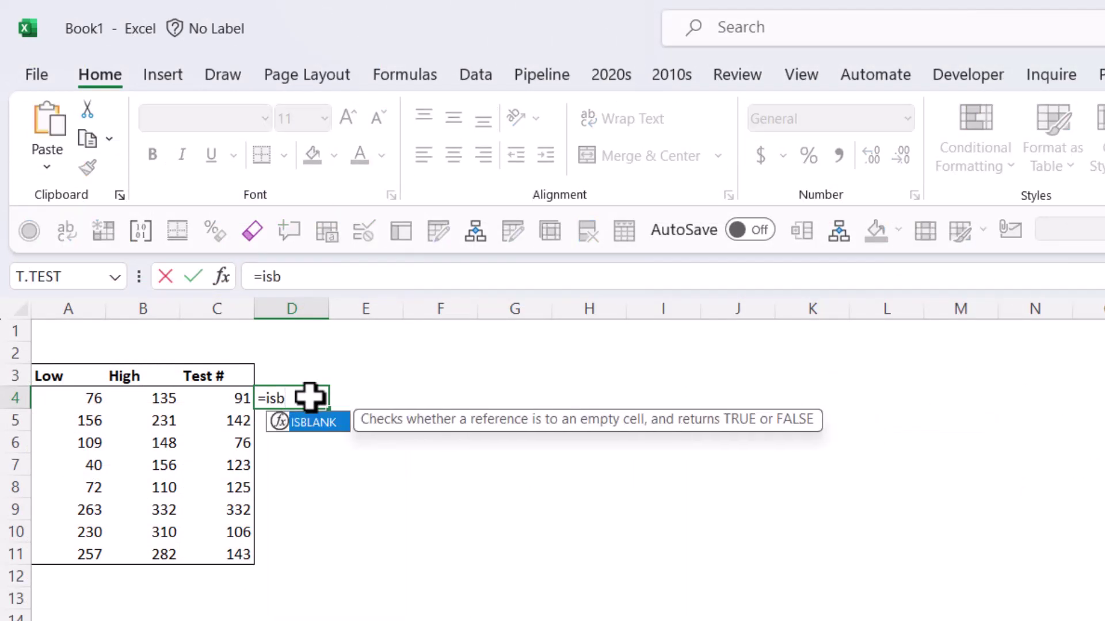
key(BackSpace)
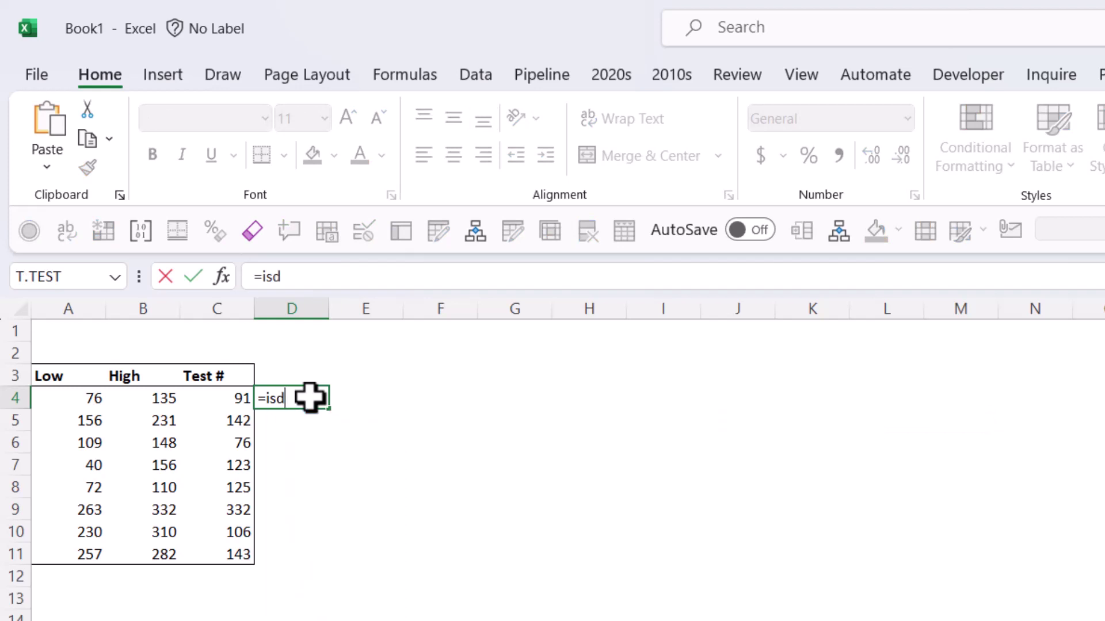
key(BackSpace)
key(BackSpace)
Enter =AND(C4>A4,C4<=B4) in Excel's D4
text(and)
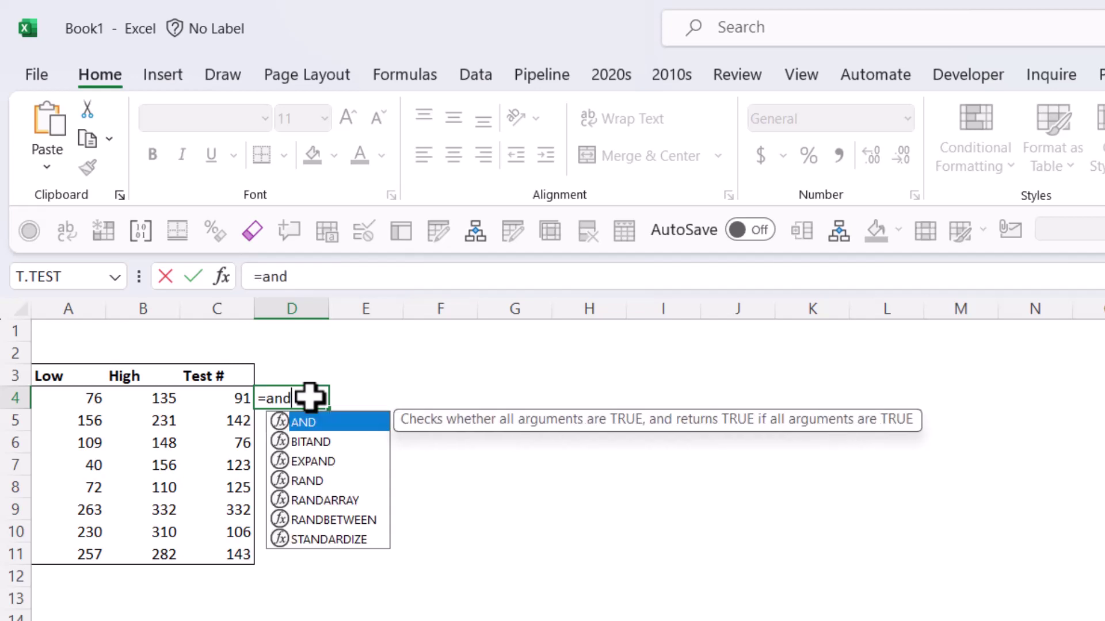
key(Tab)
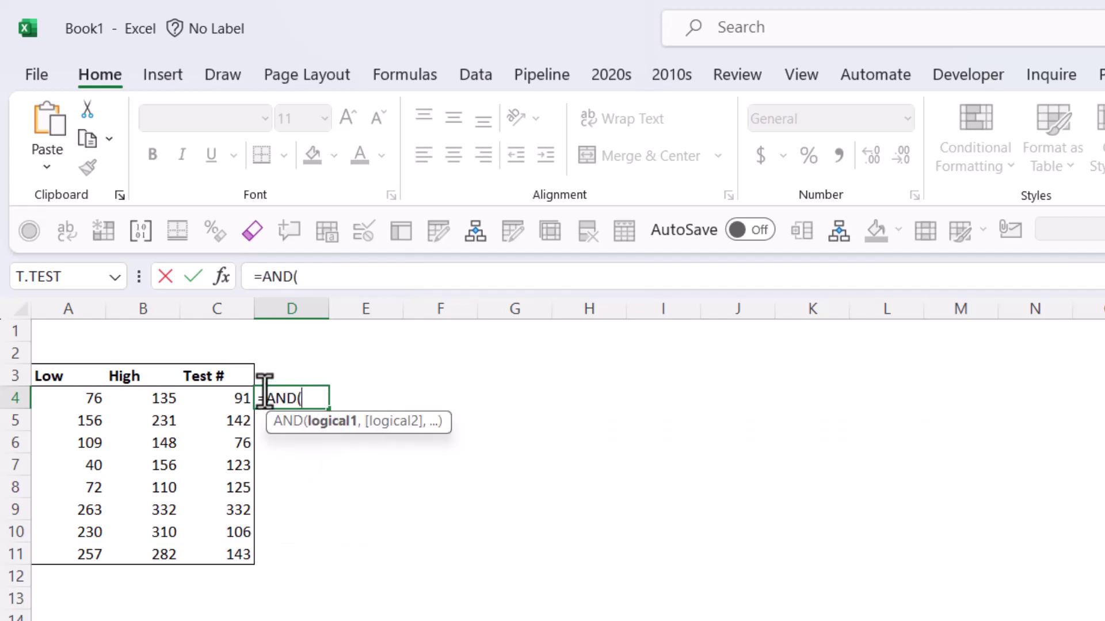
click(222, 402)
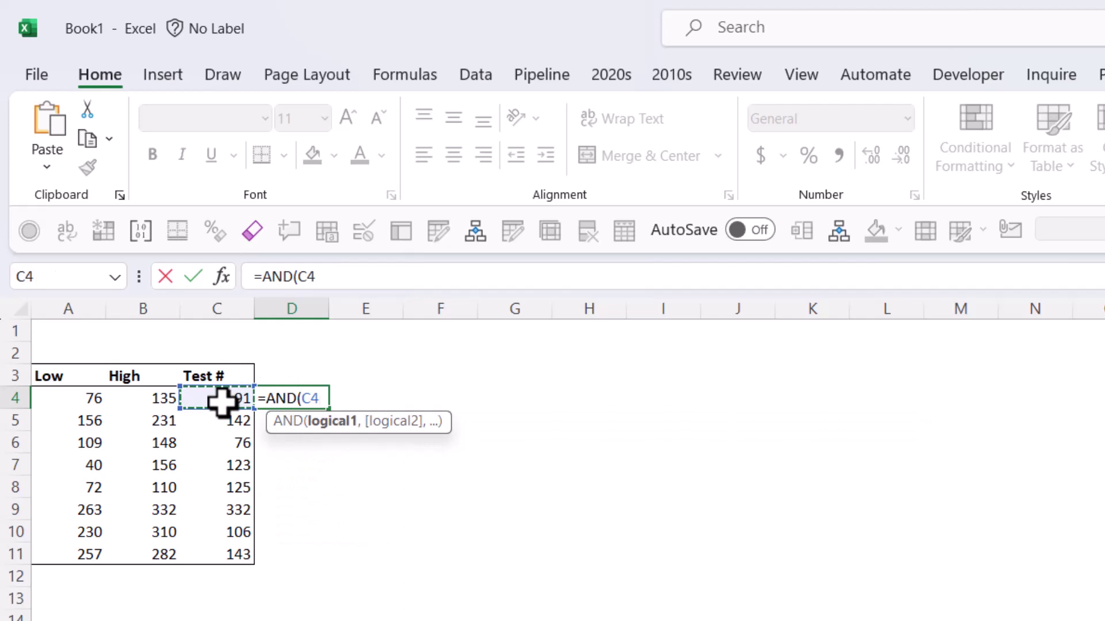
click(79, 402)
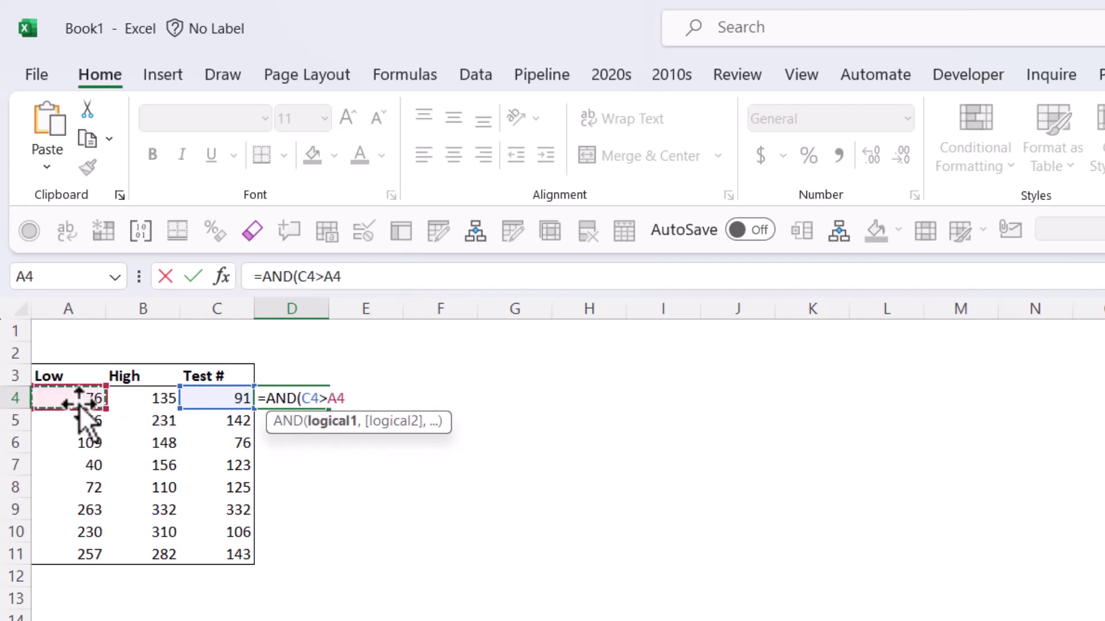
text(,)
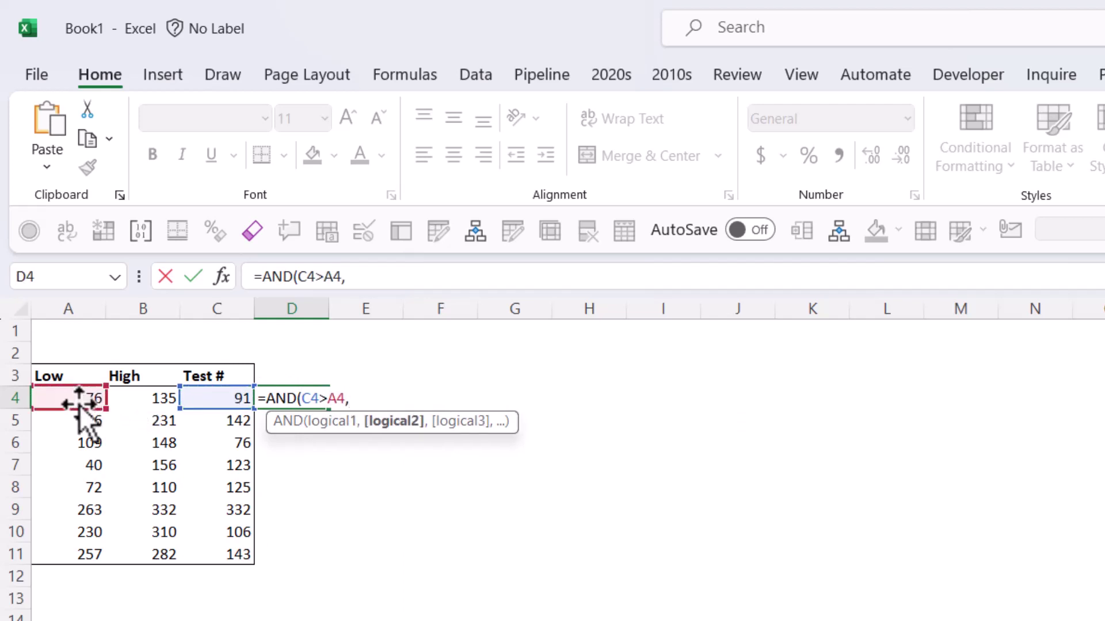
click(231, 400)
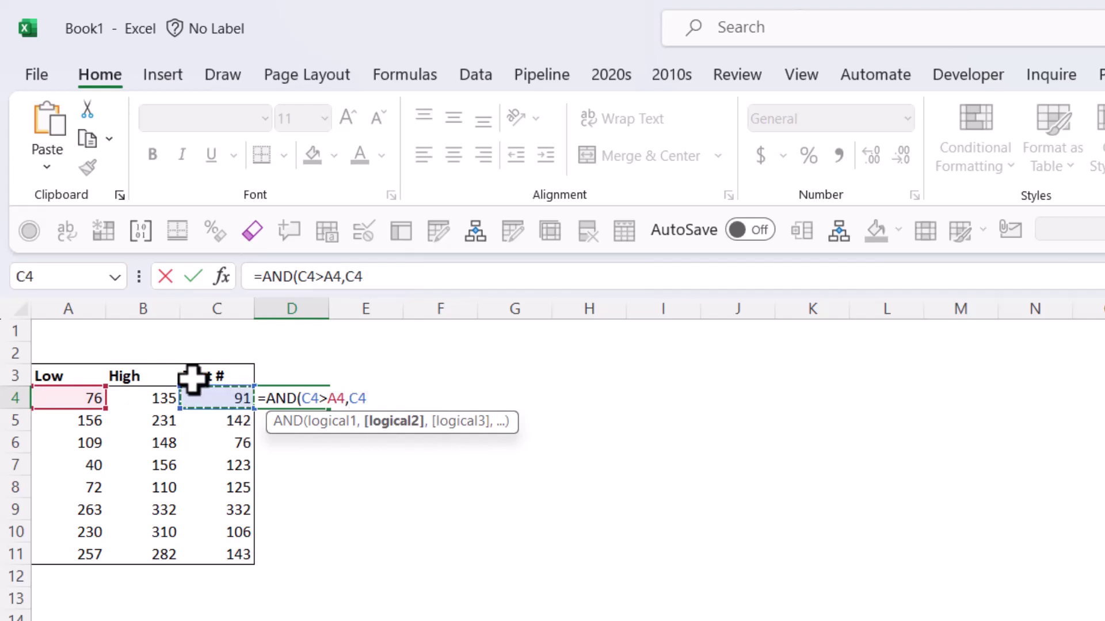
click(158, 402)
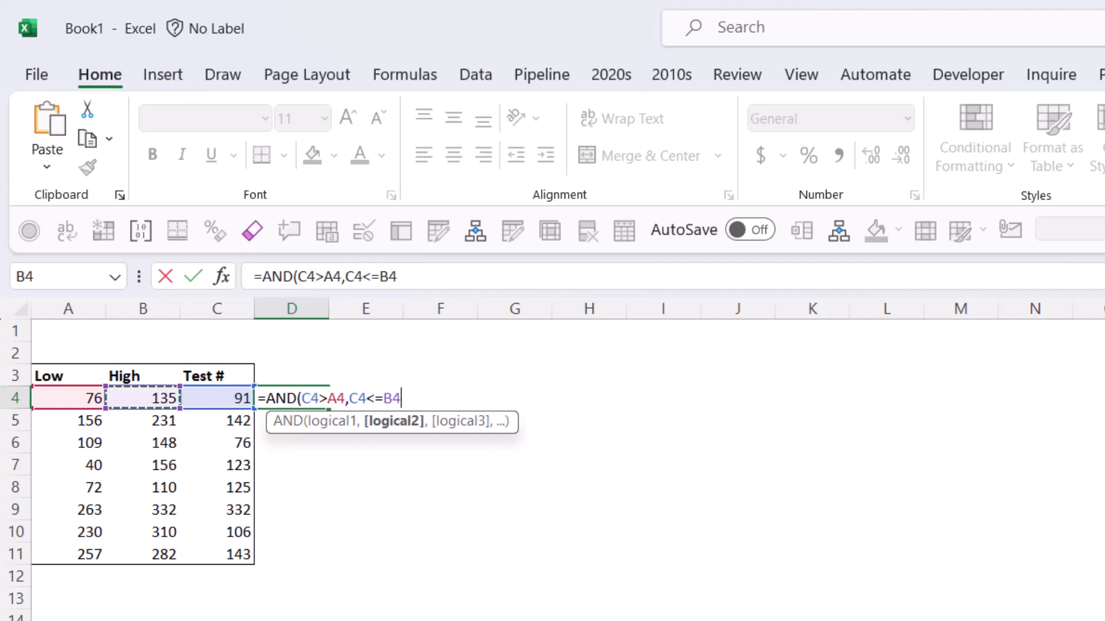
text())
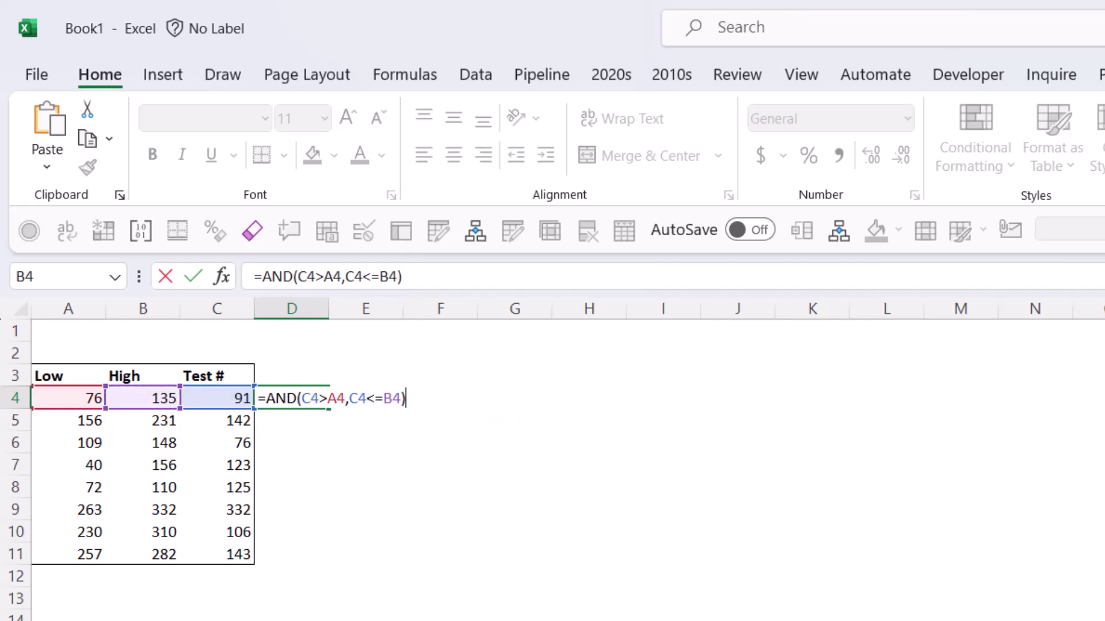
key(Return)
Fill the AND formula down from D4 to D11
click(291, 399)
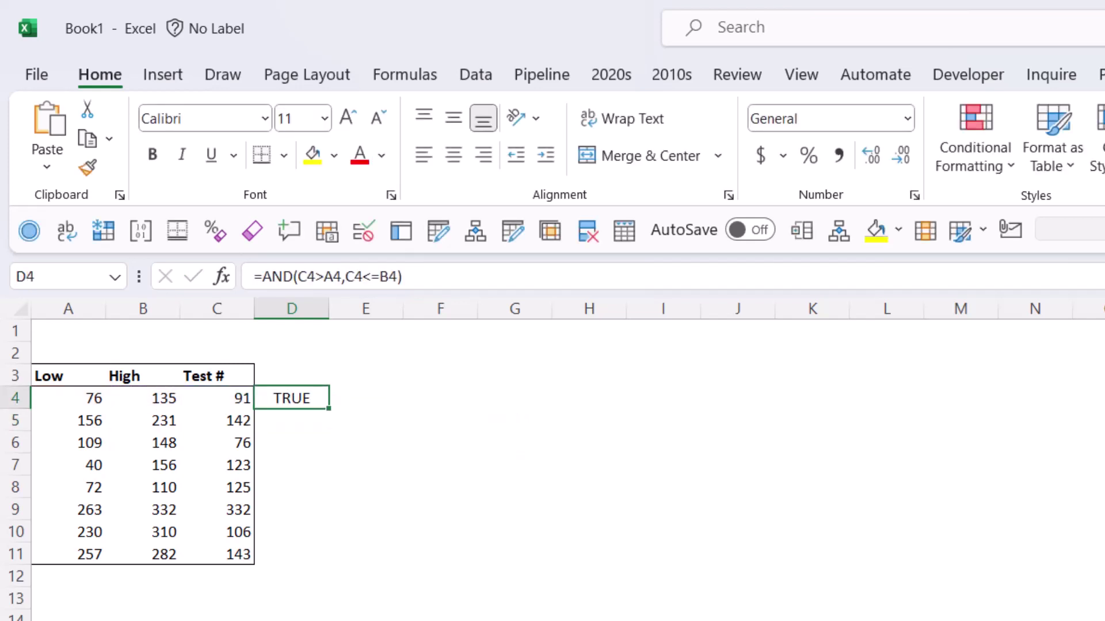
drag(329, 408, 317, 567)
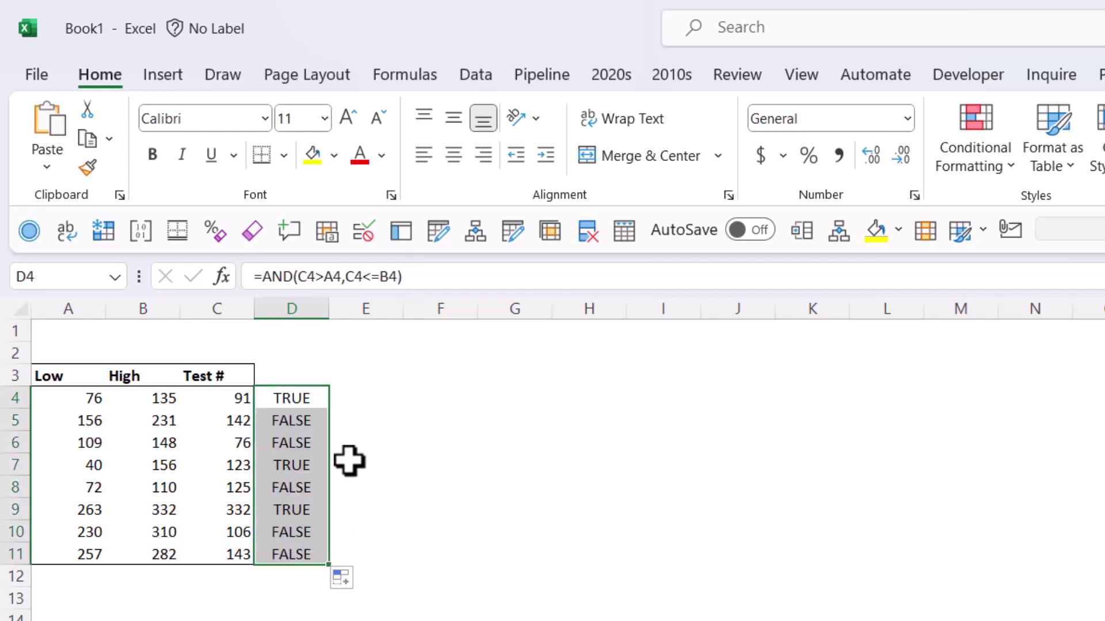
click(312, 399)
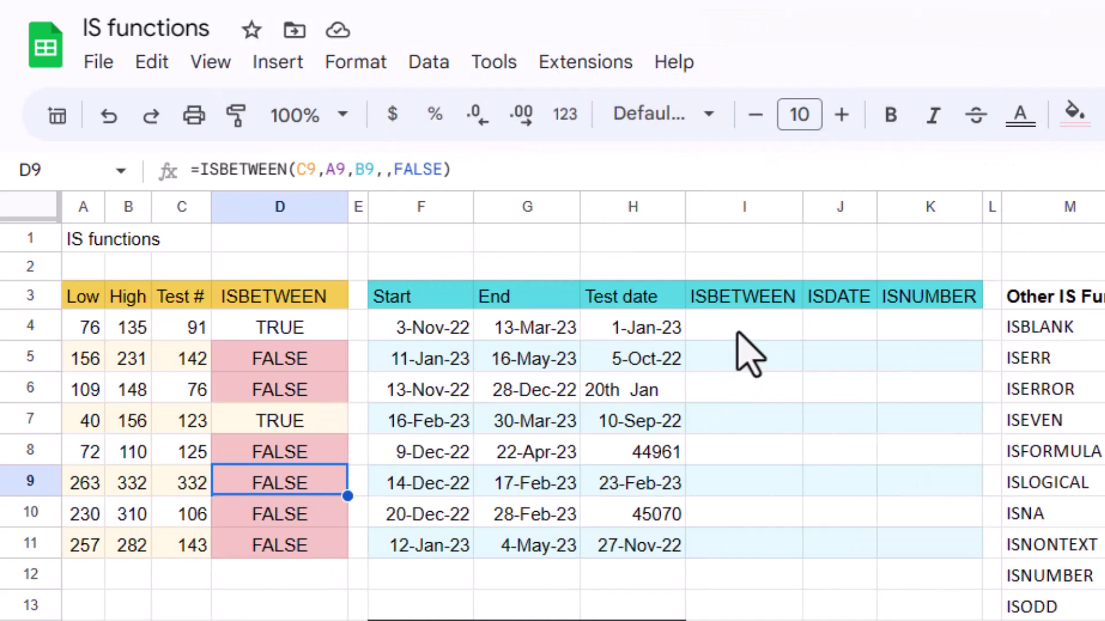
Enter =ISBETWEEN(H4,F4,G4) in I4 to test the date against the start and end
click(740, 331)
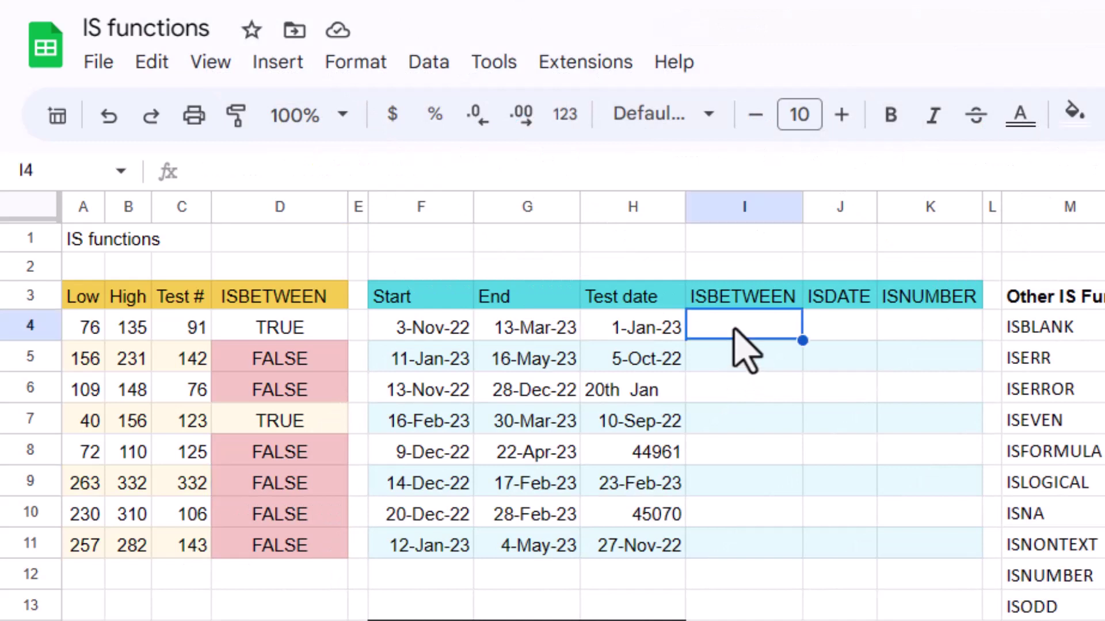
text(=isb)
key(Down)
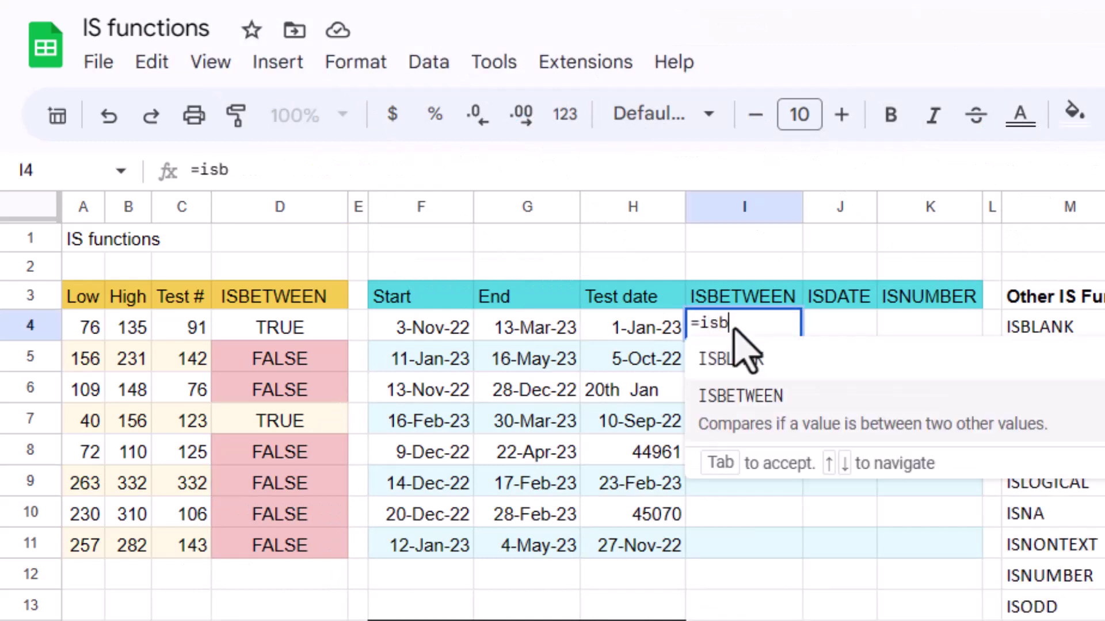
key(Tab)
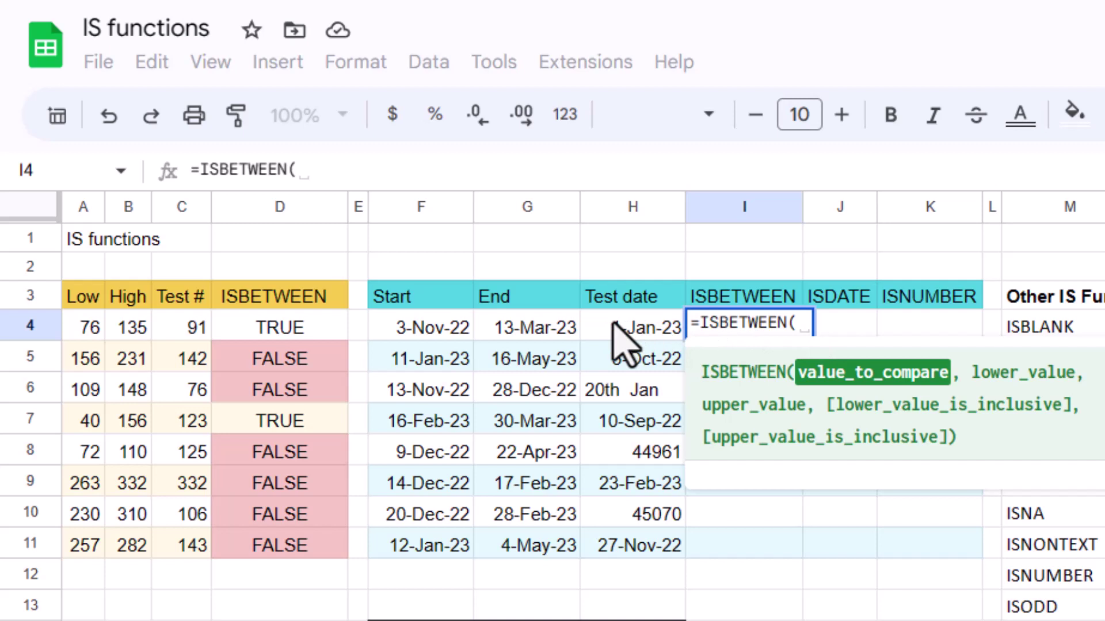
click(622, 337)
text(,)
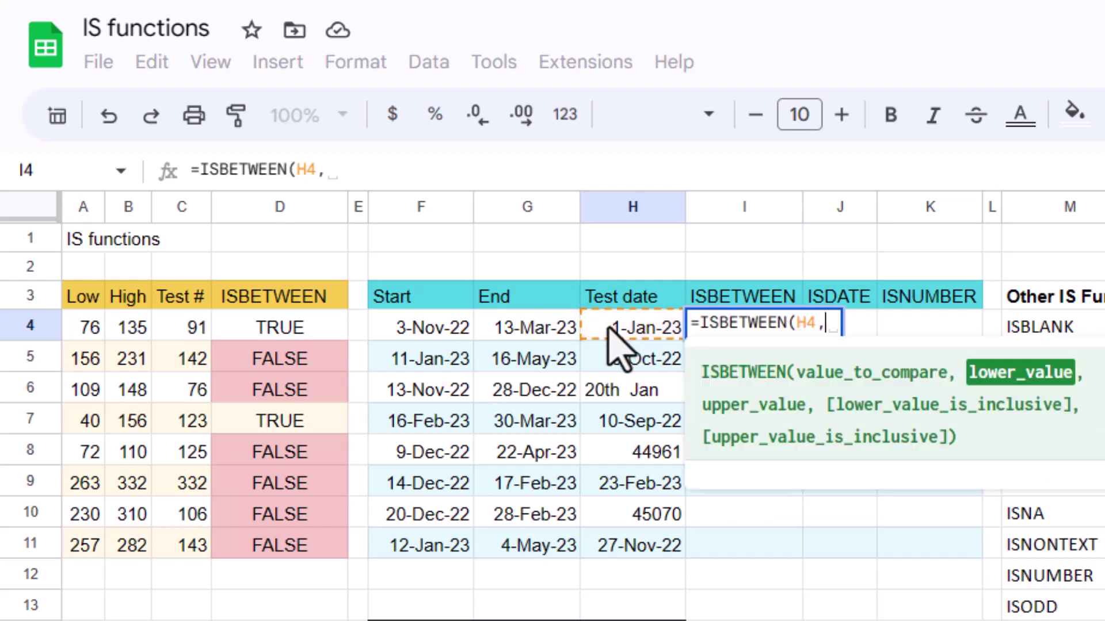
click(446, 333)
text(,)
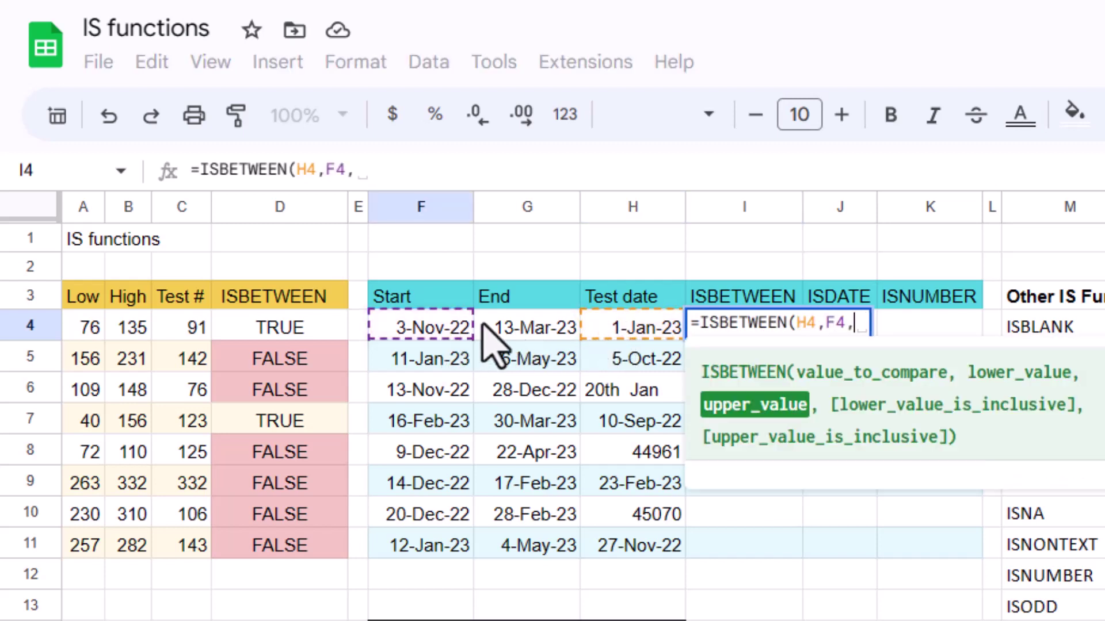
click(525, 325)
text())
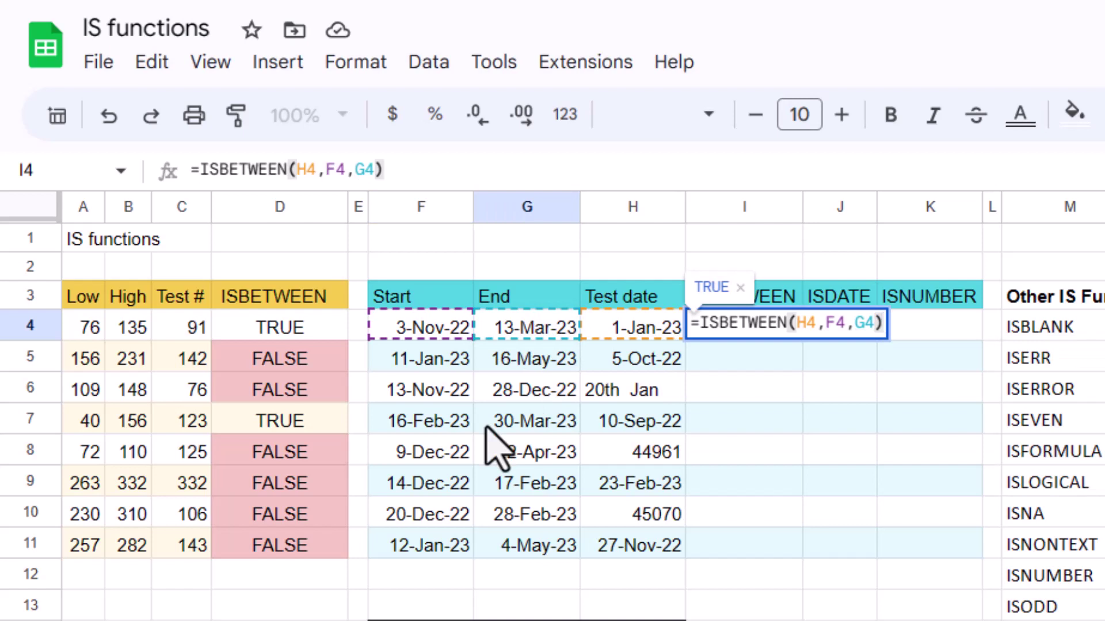
key(Return)
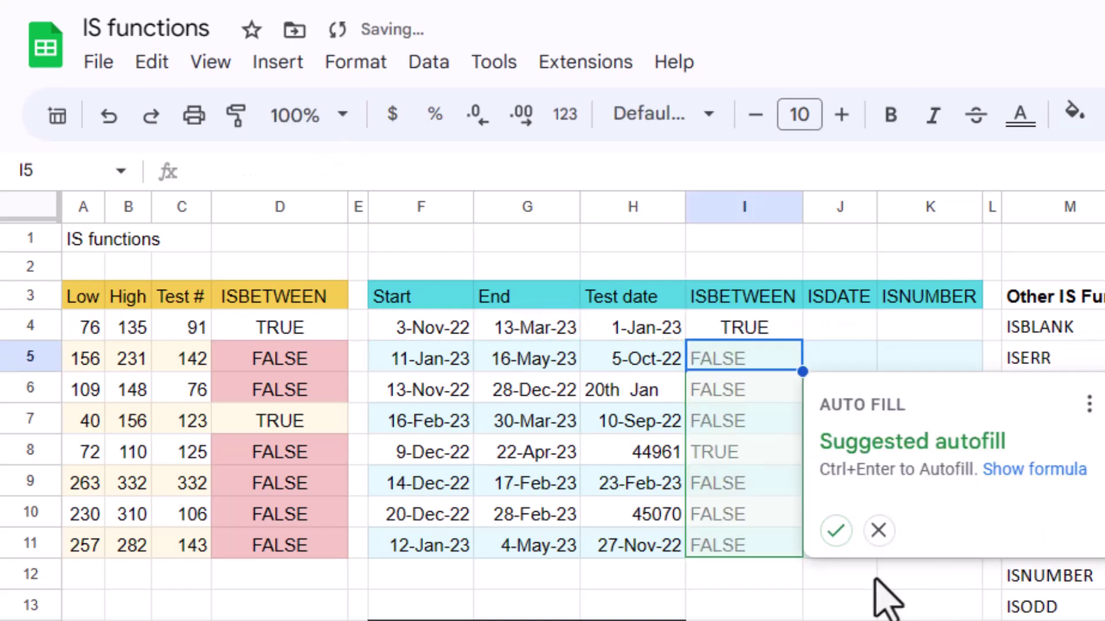
Accept the ISBETWEEN autofill down to I11 and review the column H test dates
click(837, 532)
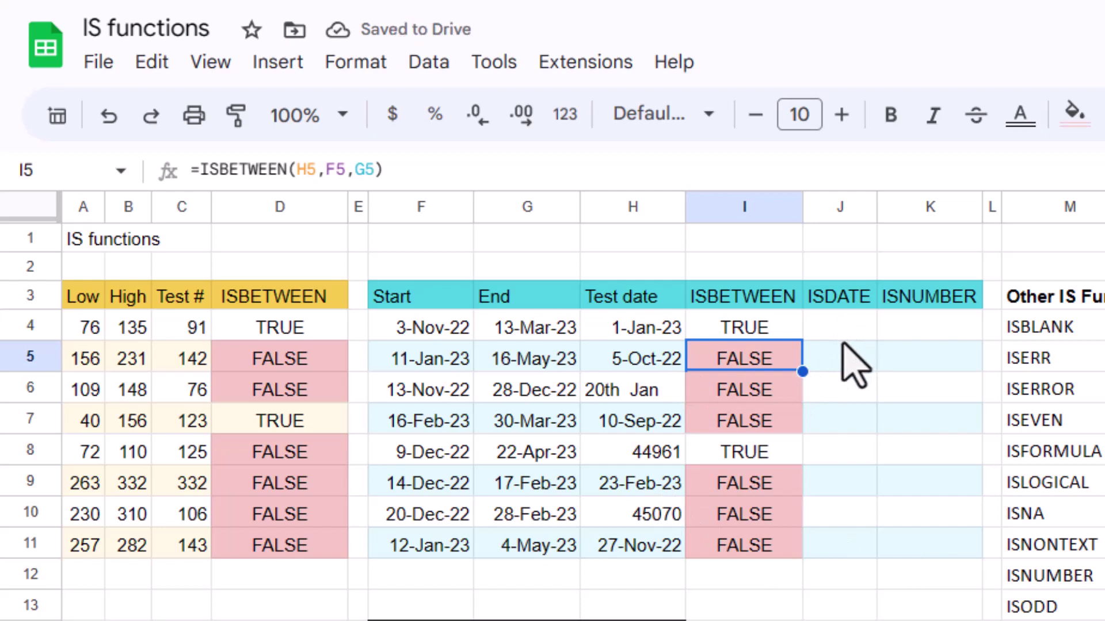
click(655, 391)
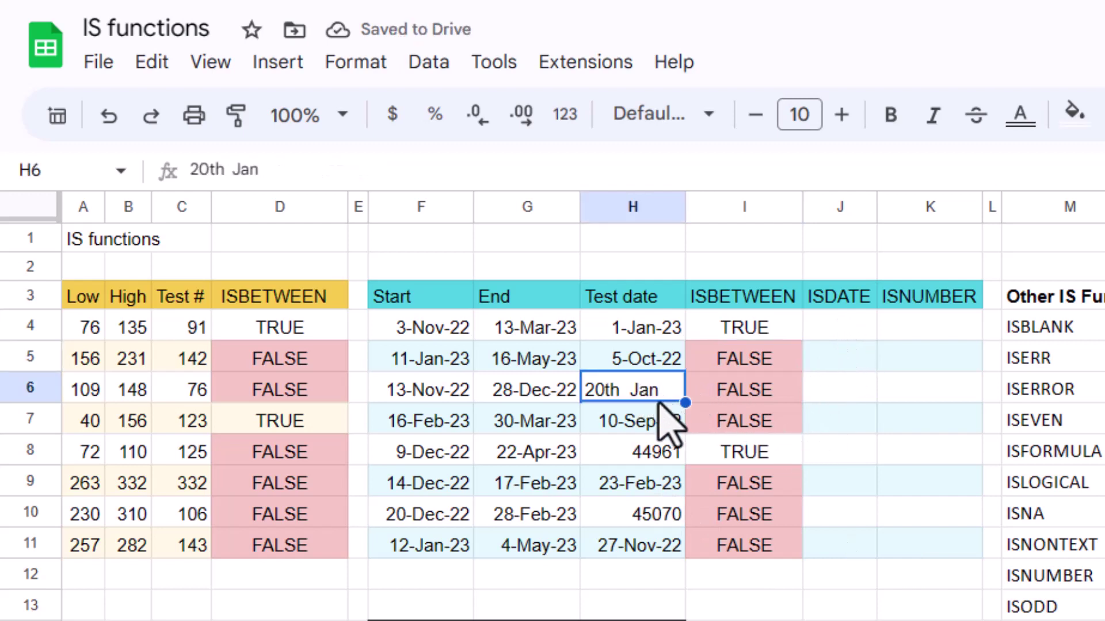
click(658, 453)
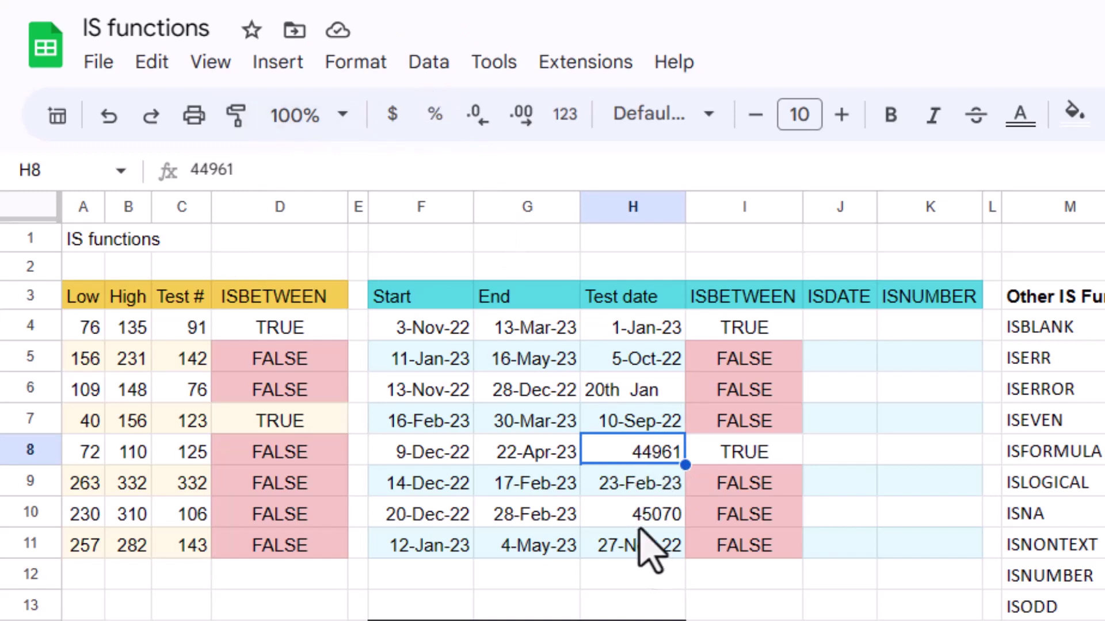
click(661, 518)
click(650, 429)
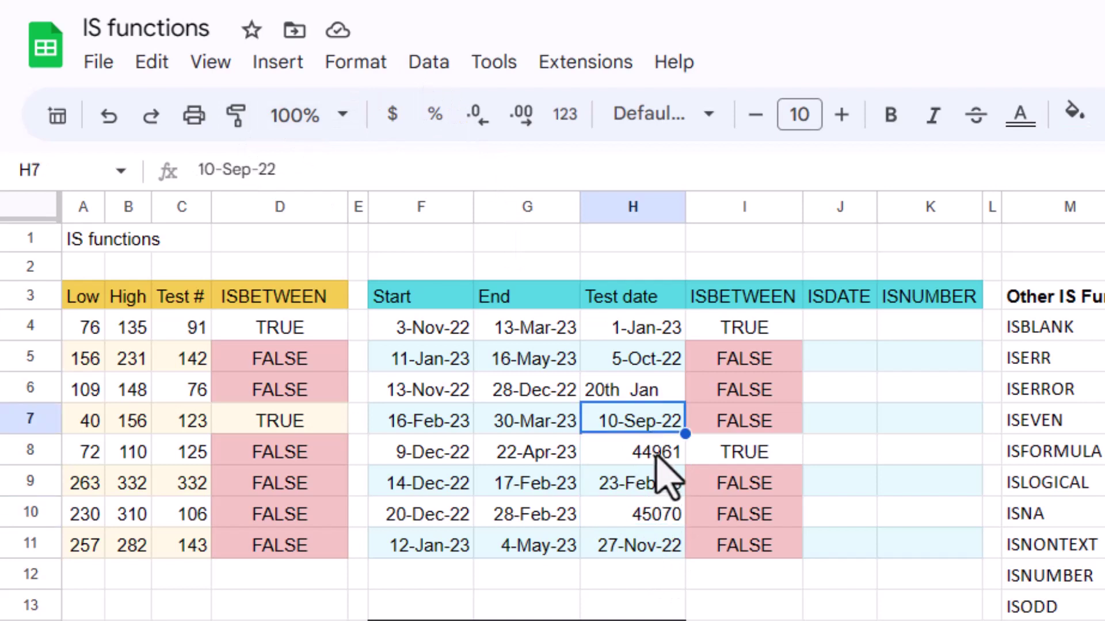
click(659, 455)
click(653, 538)
click(734, 452)
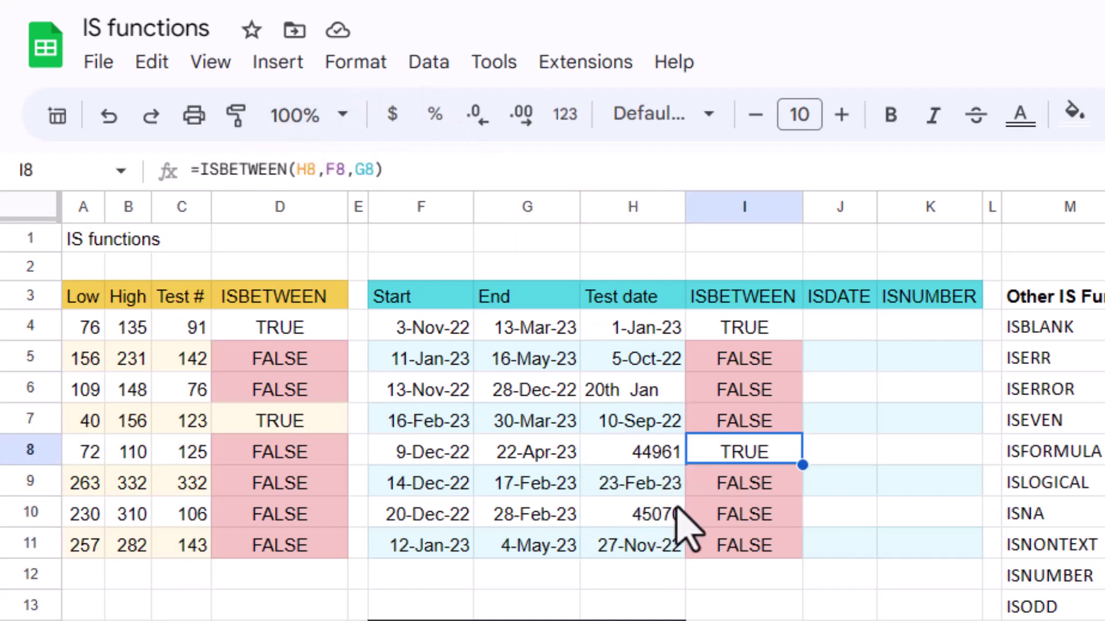
drag(714, 514, 714, 544)
click(652, 512)
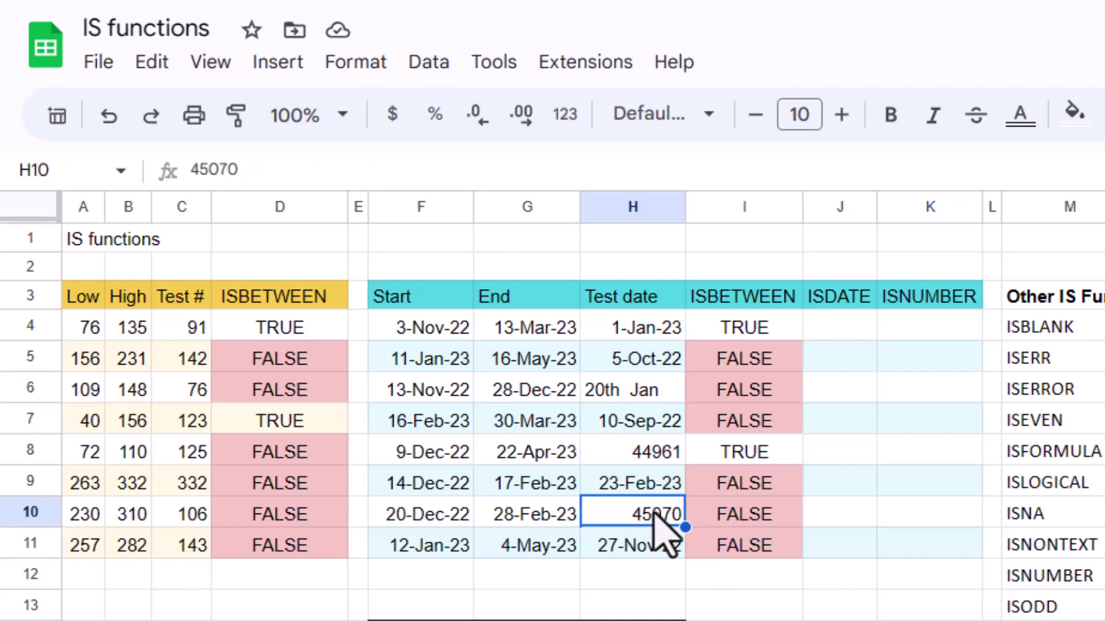
Widen the ISDATE column J
drag(877, 207, 929, 253)
key(Up)
key(Up)
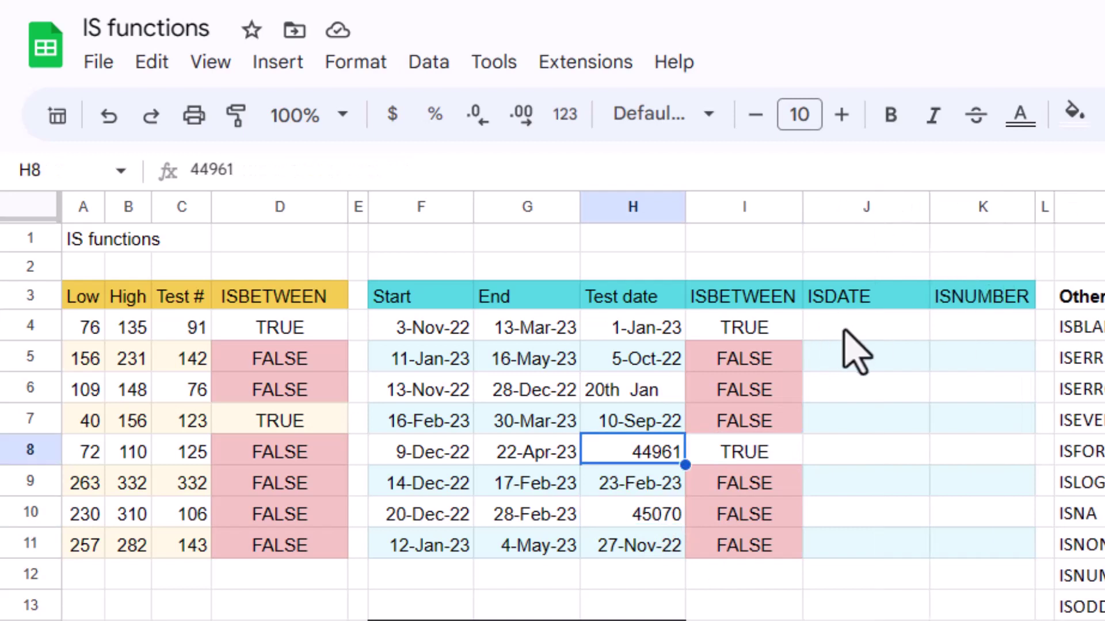
click(845, 331)
Enter =ISDATE(H4) in J4 and accept the suggested autofill down to J11
text(=isd)
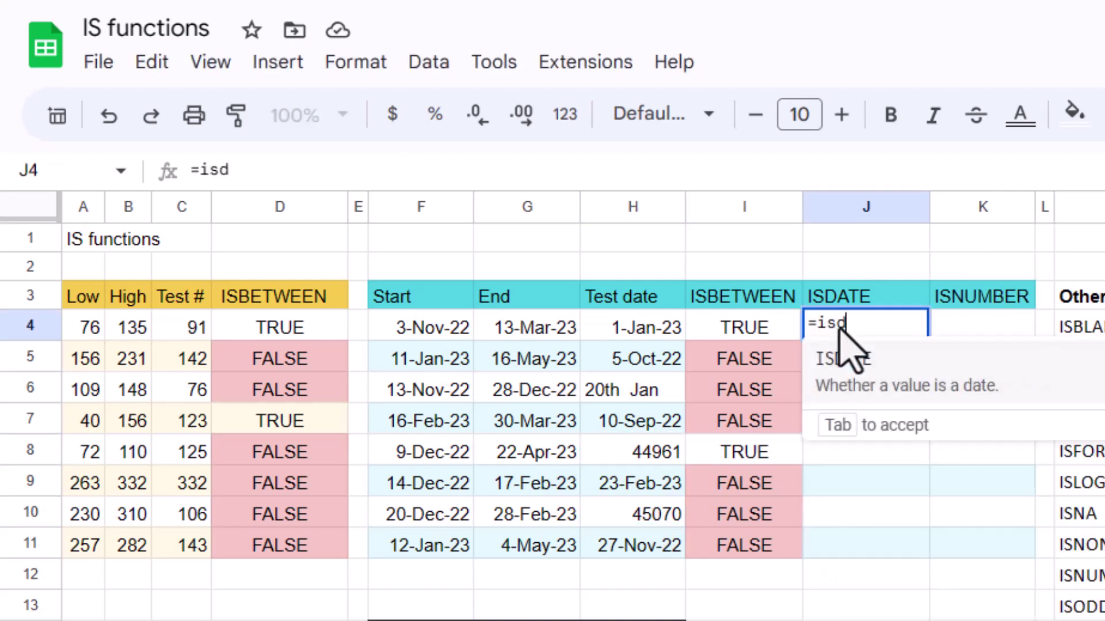
key(Tab)
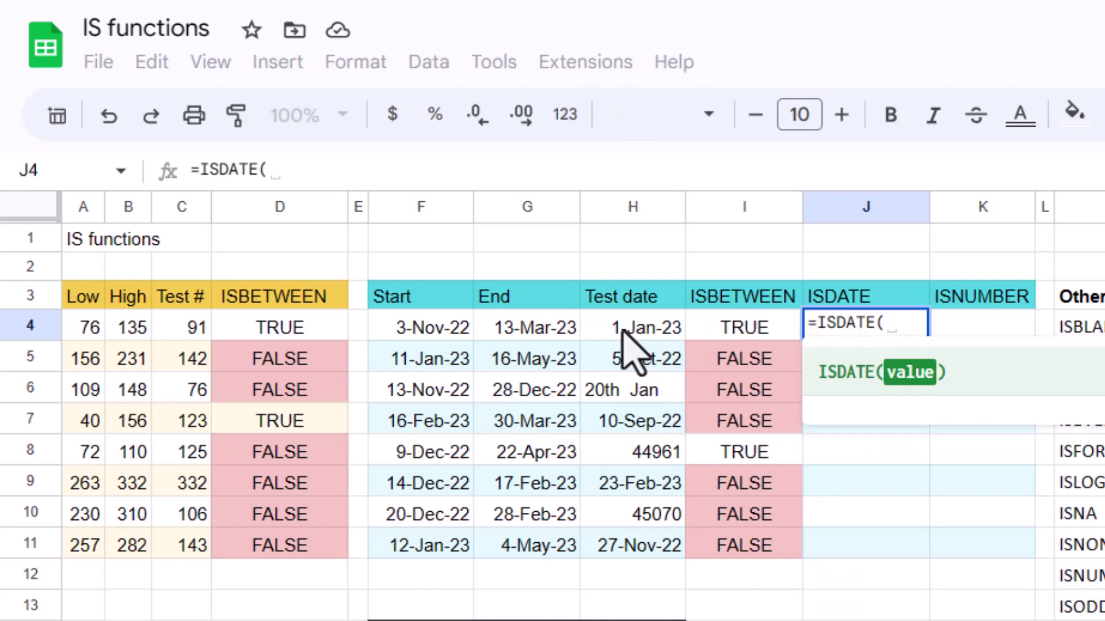
click(627, 328)
text())
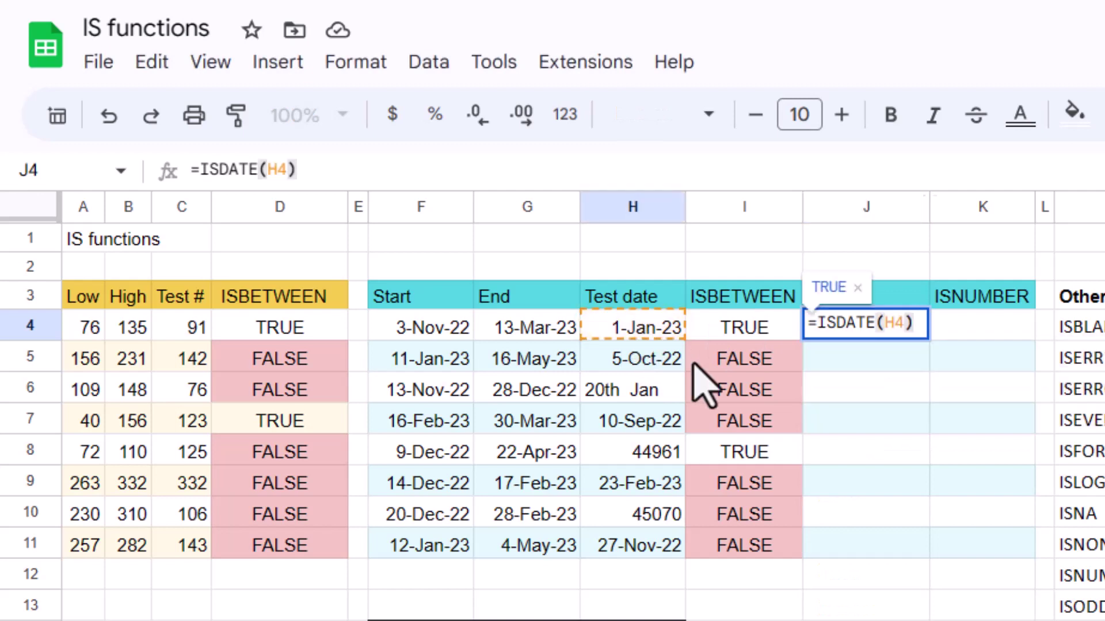
key(Return)
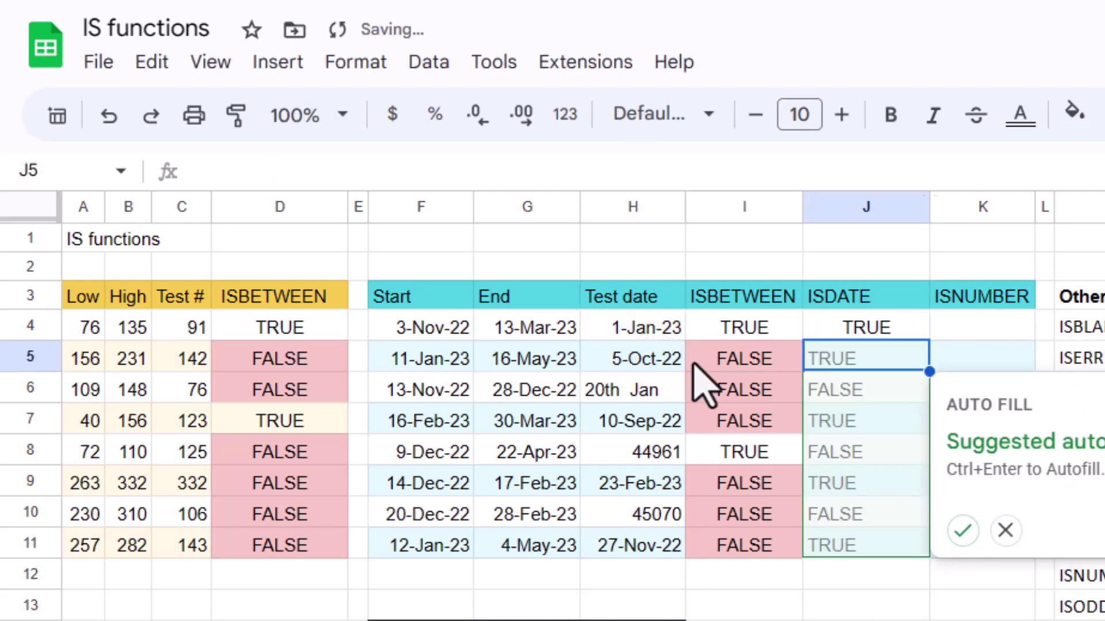
click(962, 531)
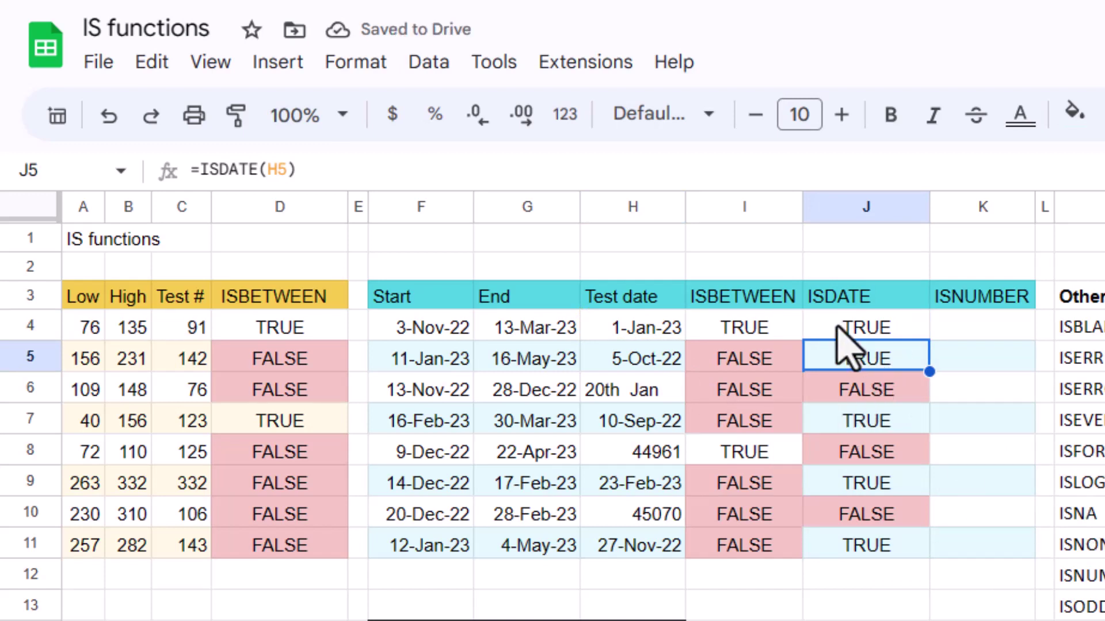
click(352, 68)
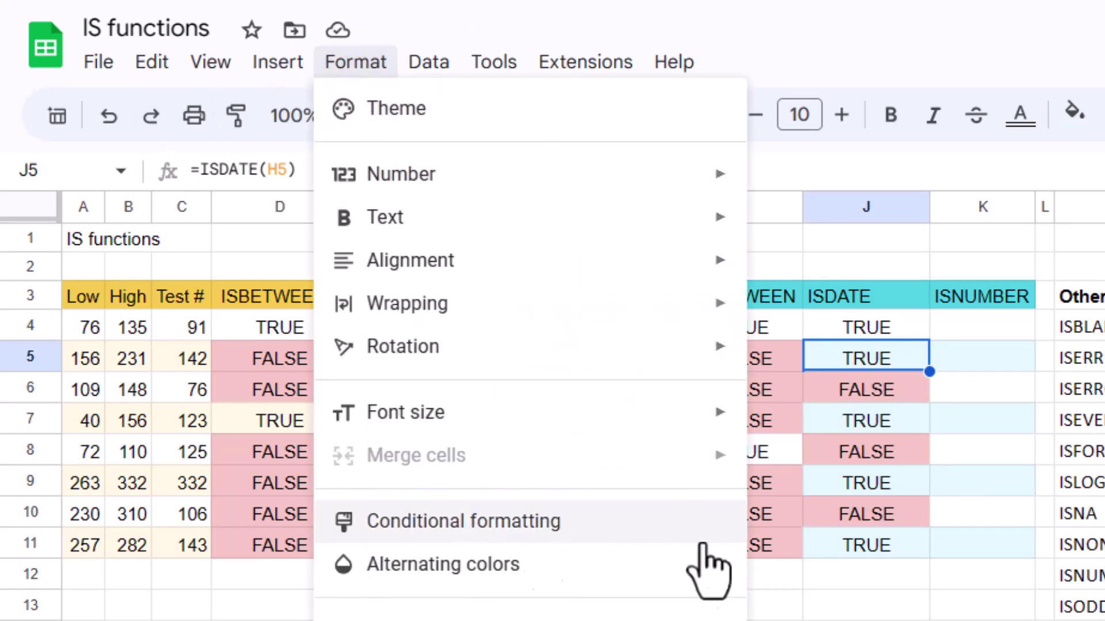
click(914, 617)
click(863, 326)
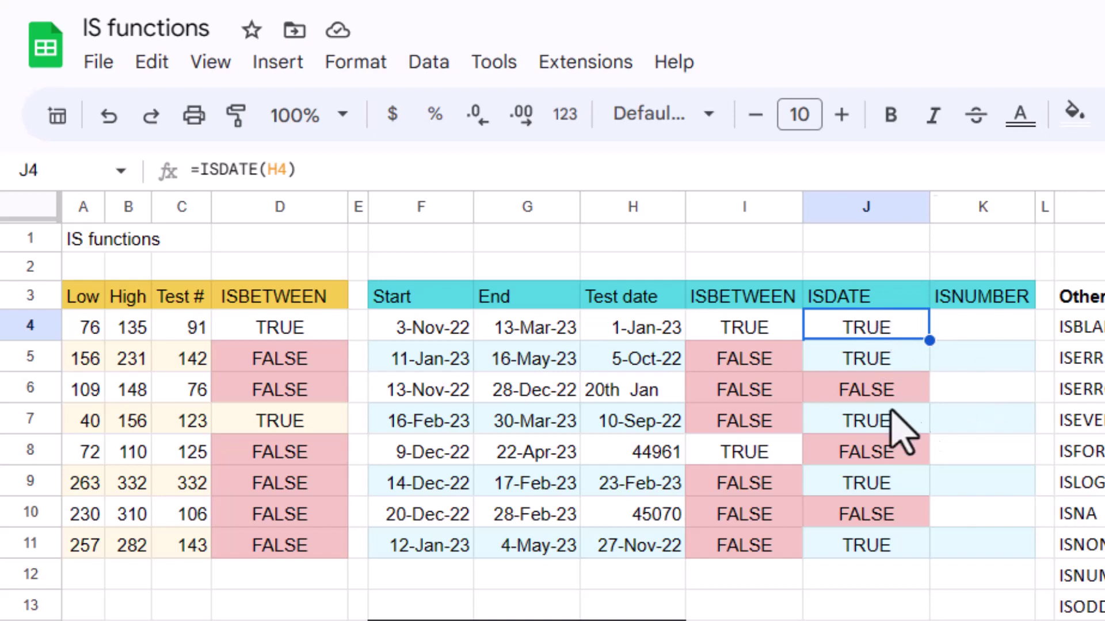
click(820, 392)
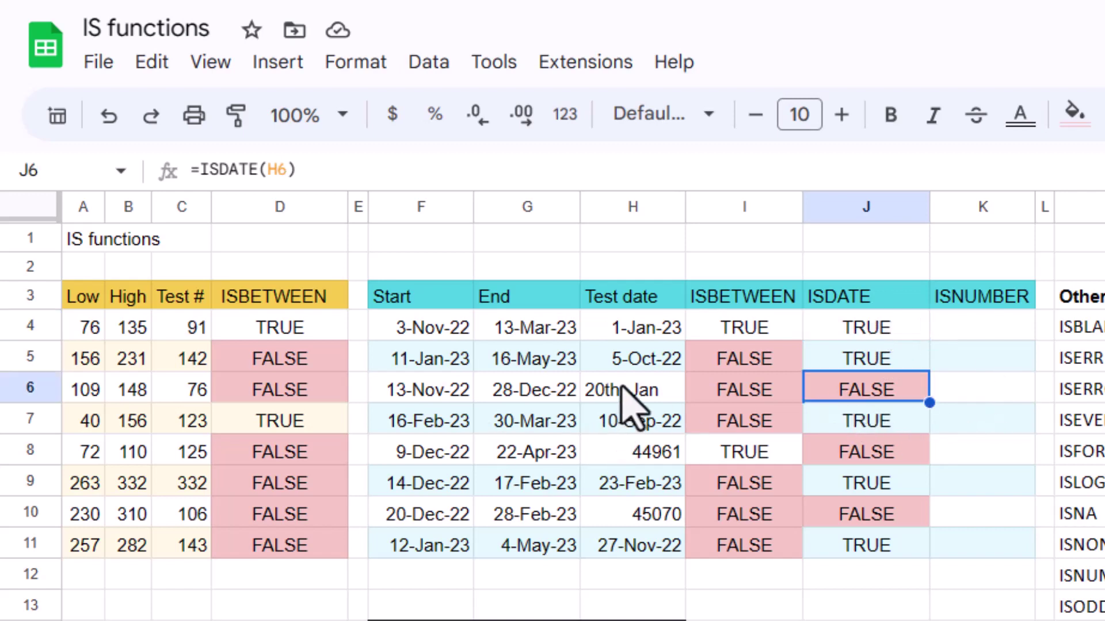
click(647, 391)
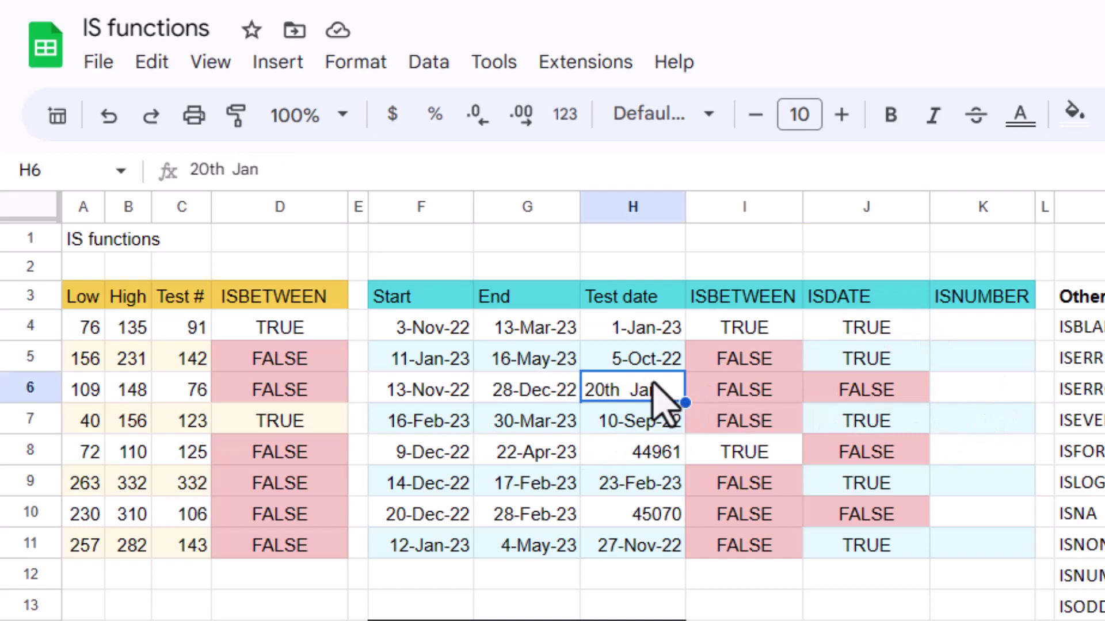
click(636, 238)
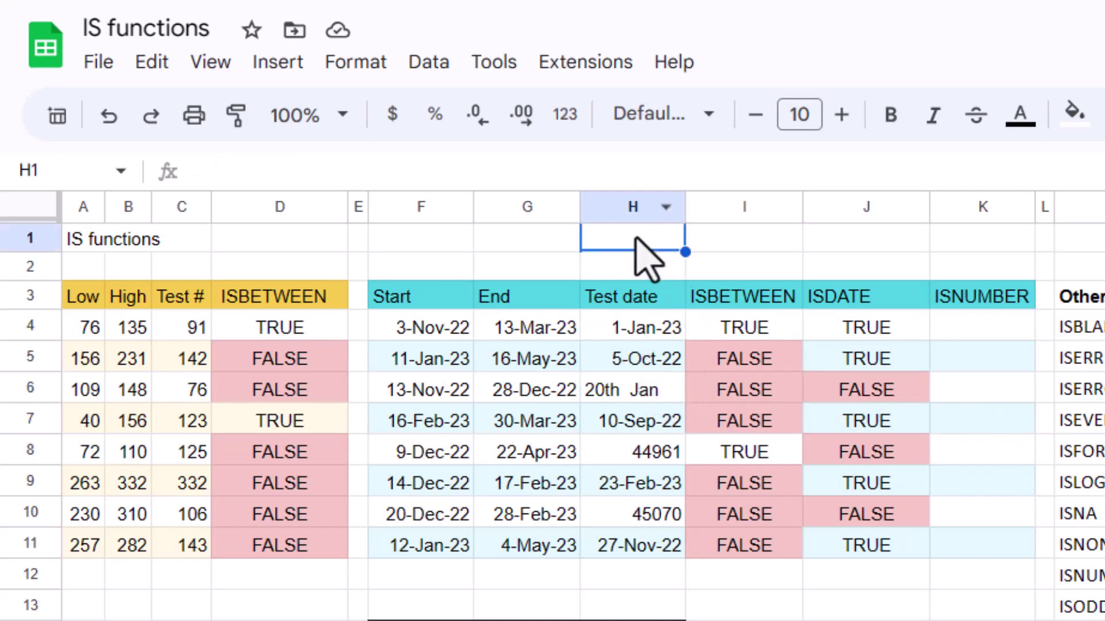
text(=)
click(634, 391)
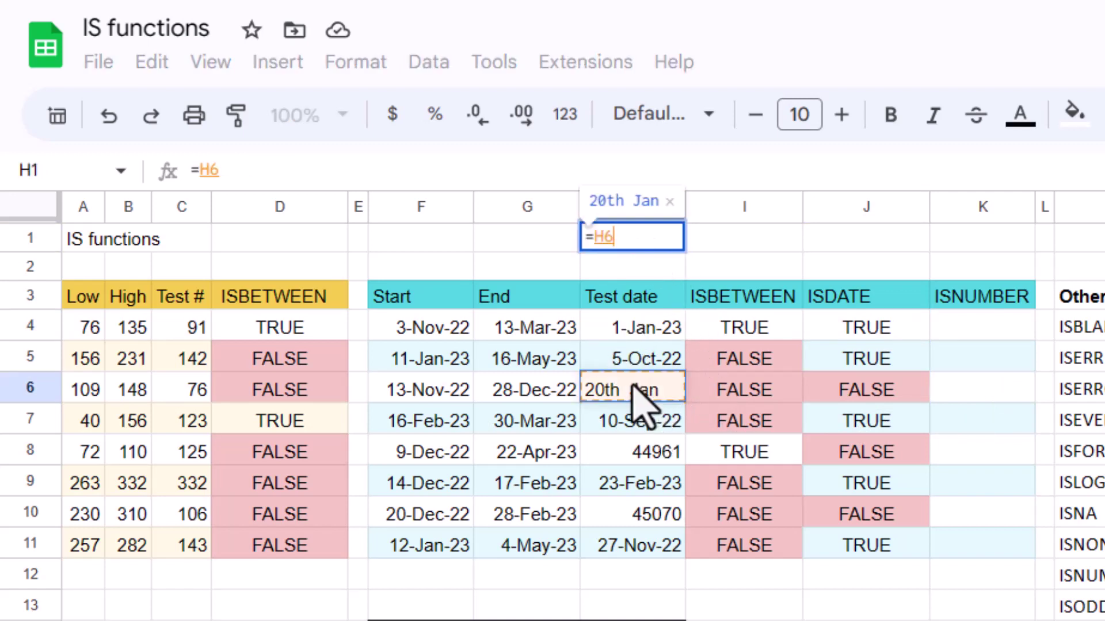
text(+4)
key(Return)
key(Up)
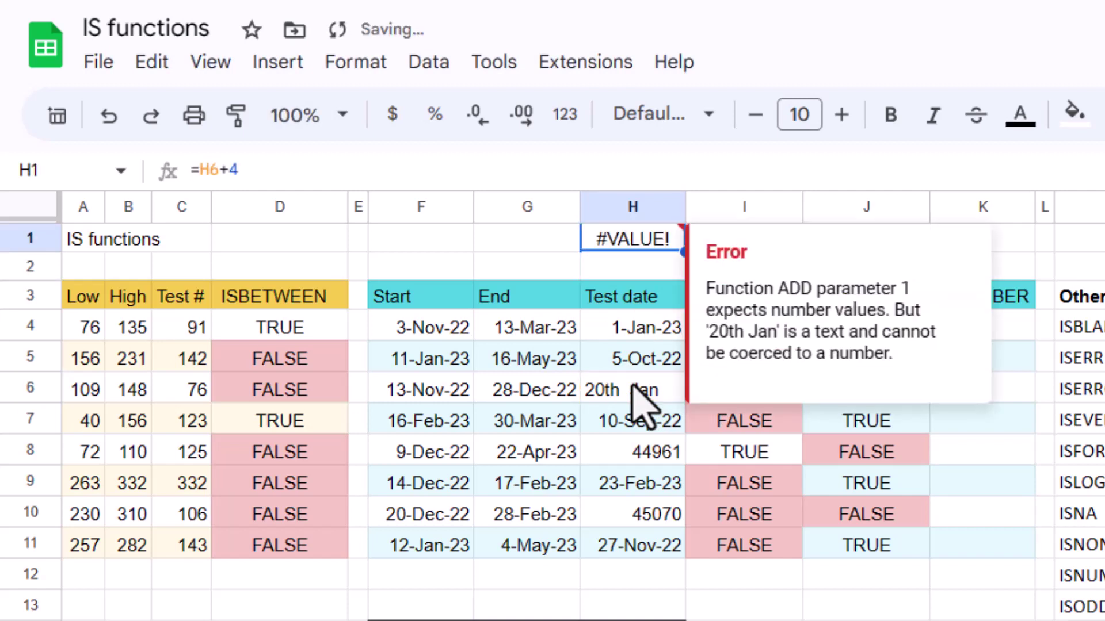
key(Delete)
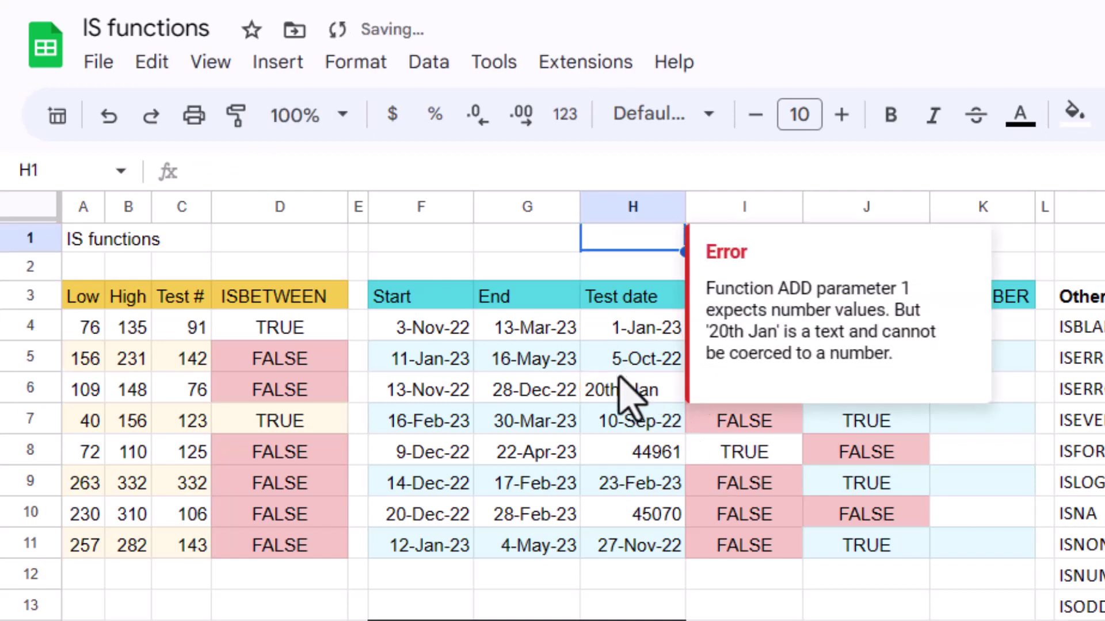
click(606, 396)
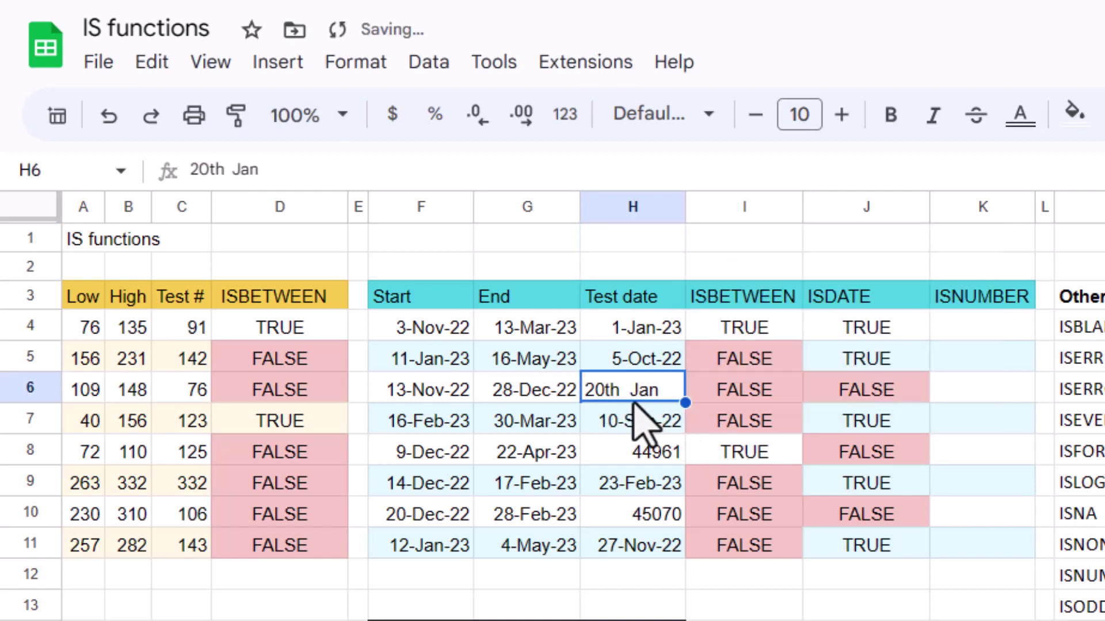
click(863, 455)
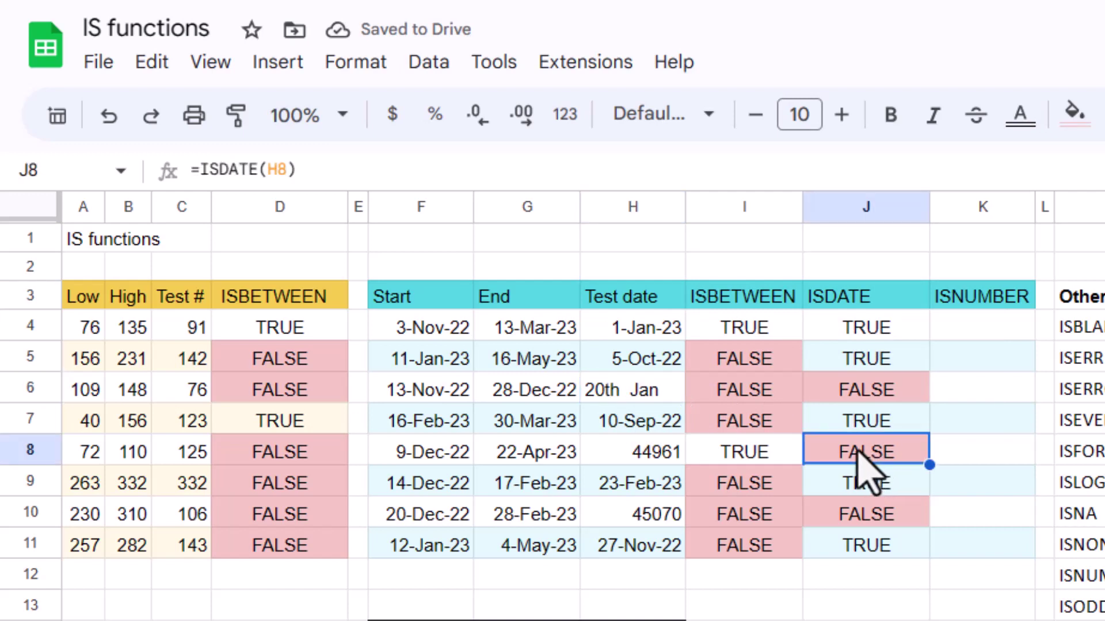
click(719, 451)
click(636, 445)
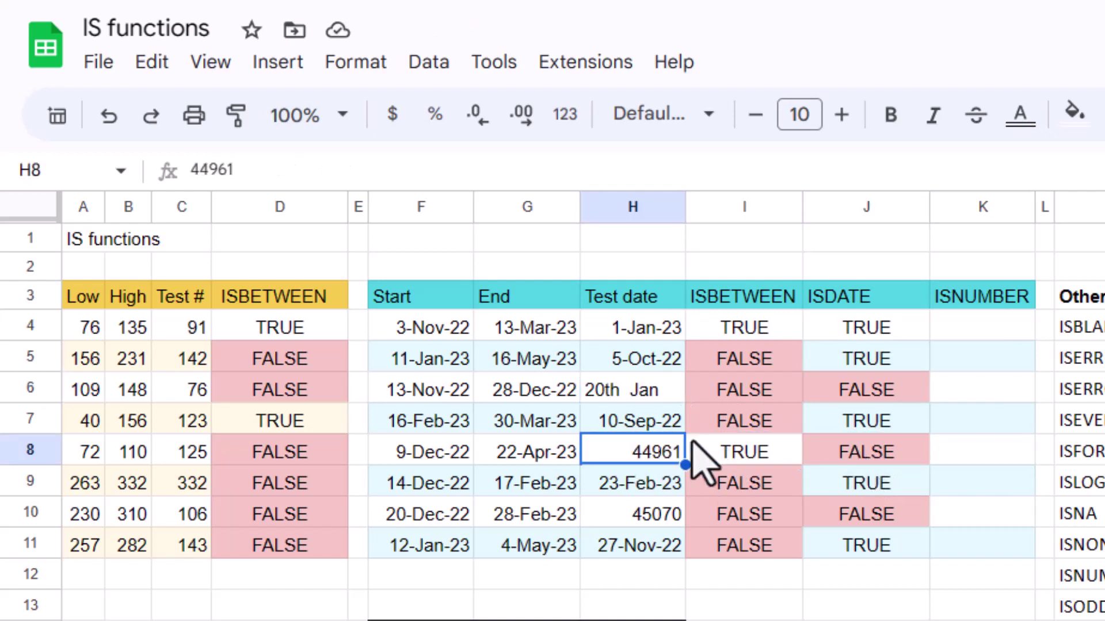
Apply the 26-Sep-08 date format to H10 so 45070 shows as 24-May-23
click(660, 514)
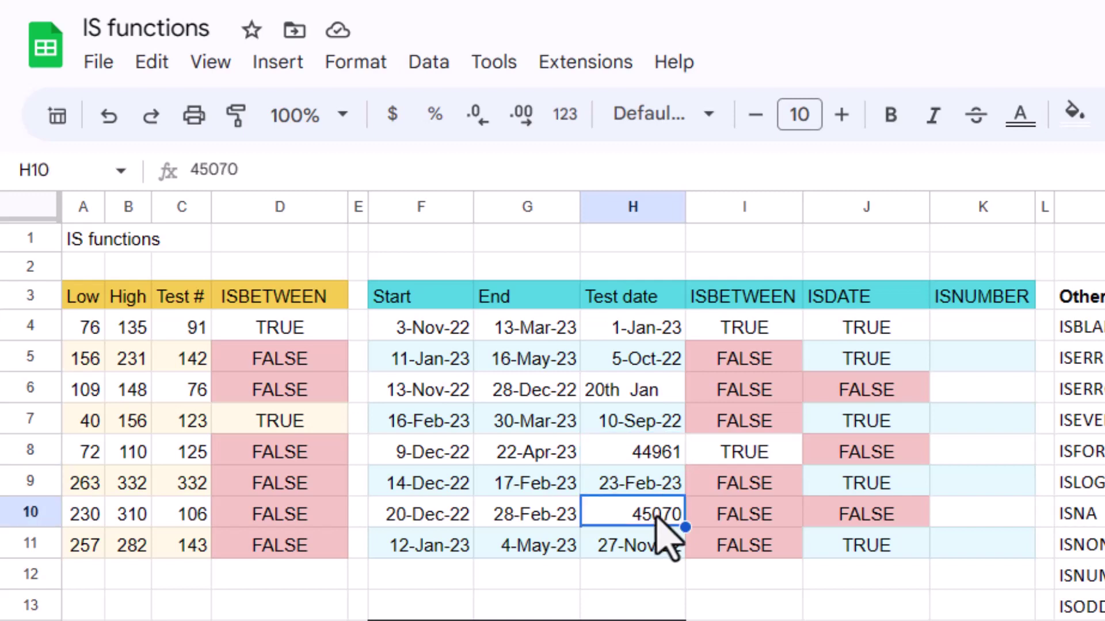
click(352, 63)
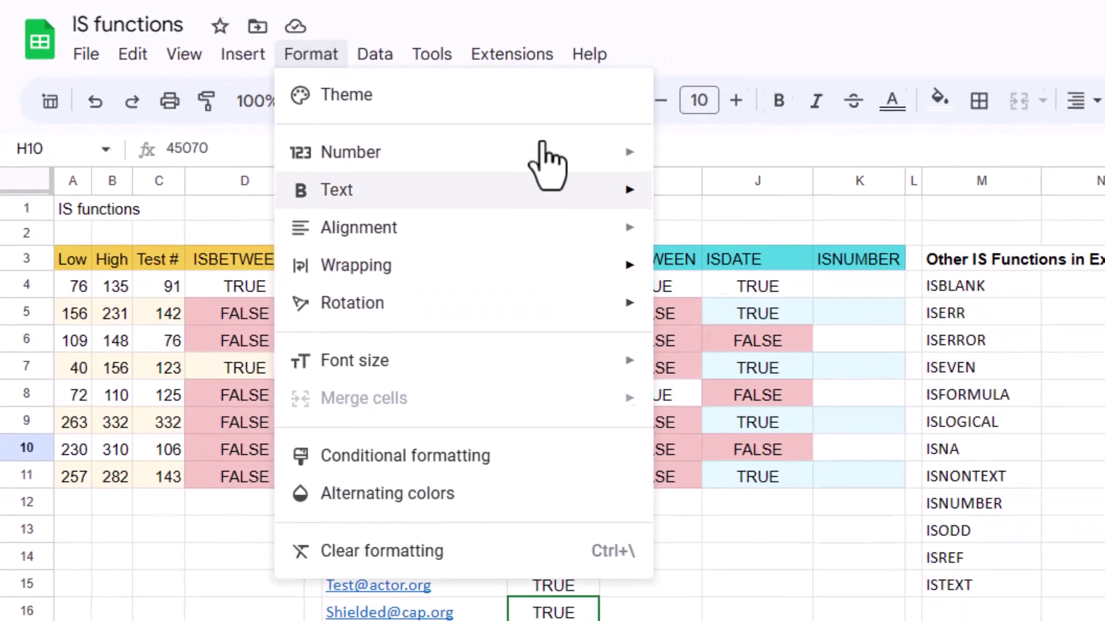
mouse_move(552, 170)
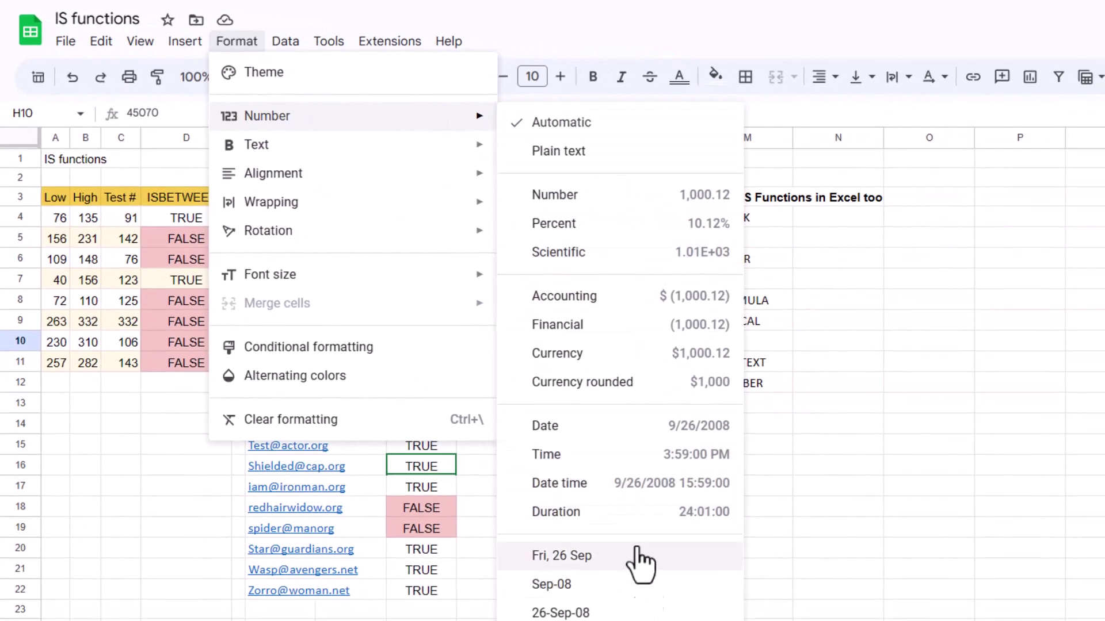
click(635, 610)
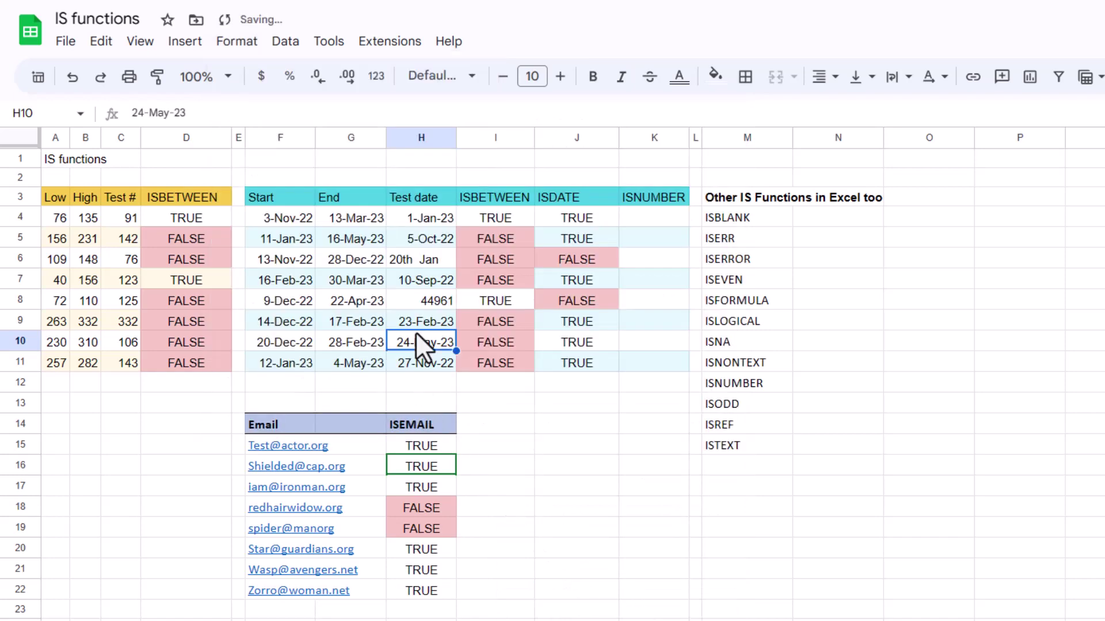
click(561, 341)
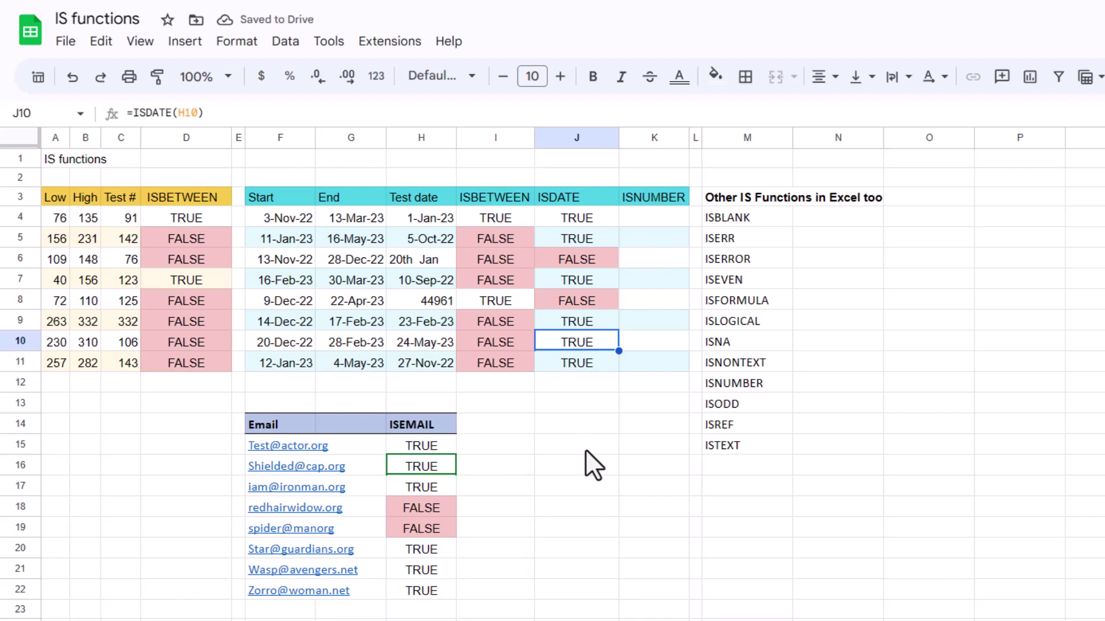
click(663, 225)
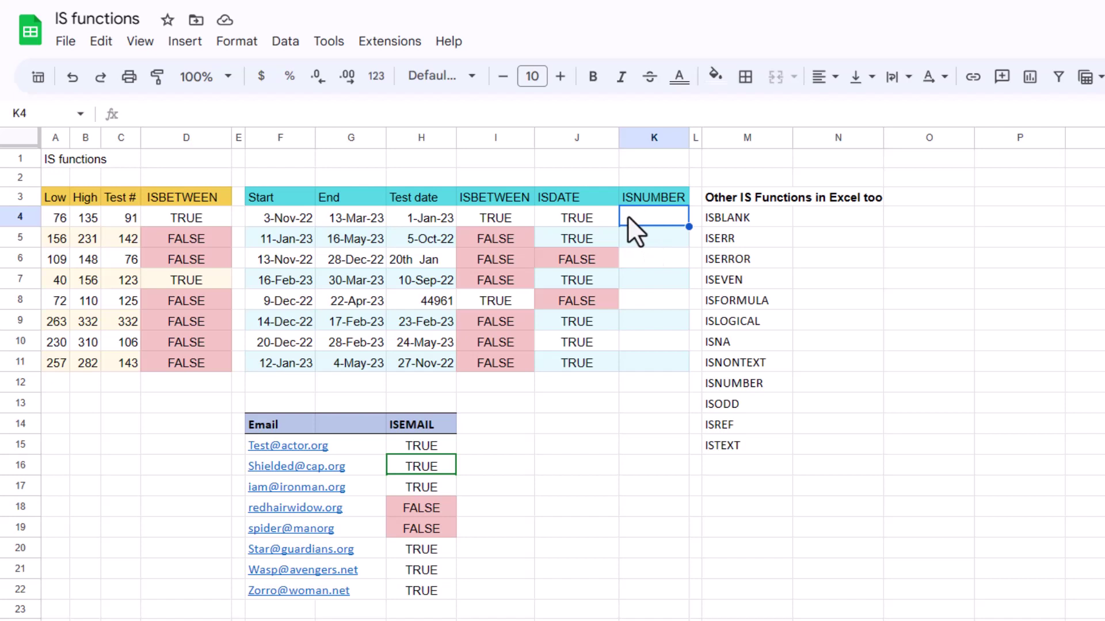
Enter =ISNUMBER(H4) in K4 and accept the autofill down to K11
text(=isn)
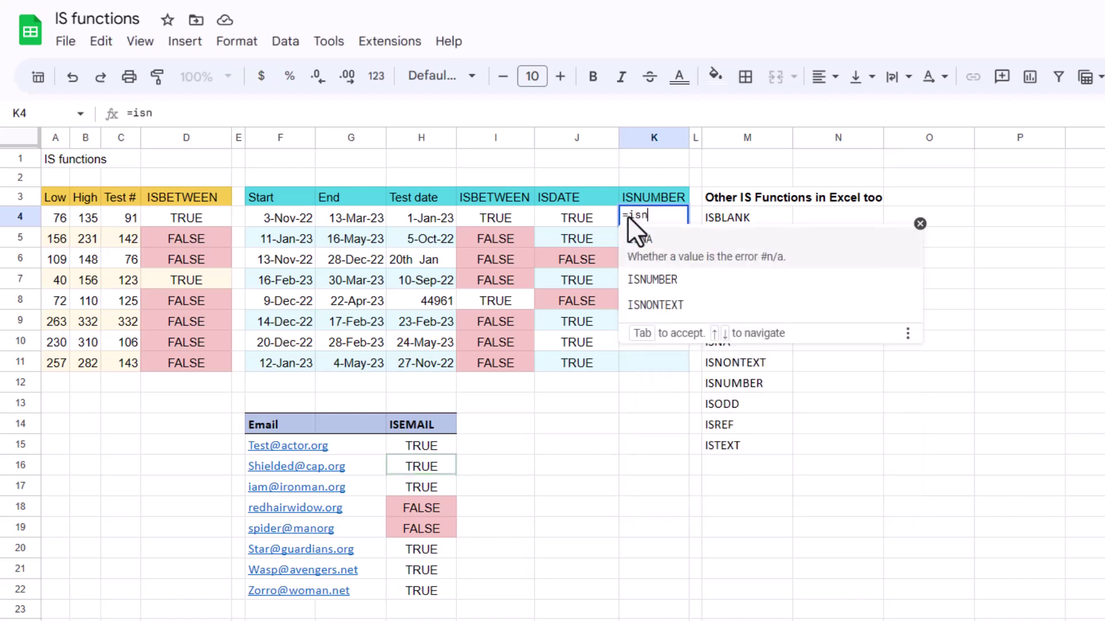
key(Down)
key(Tab)
click(433, 218)
text())
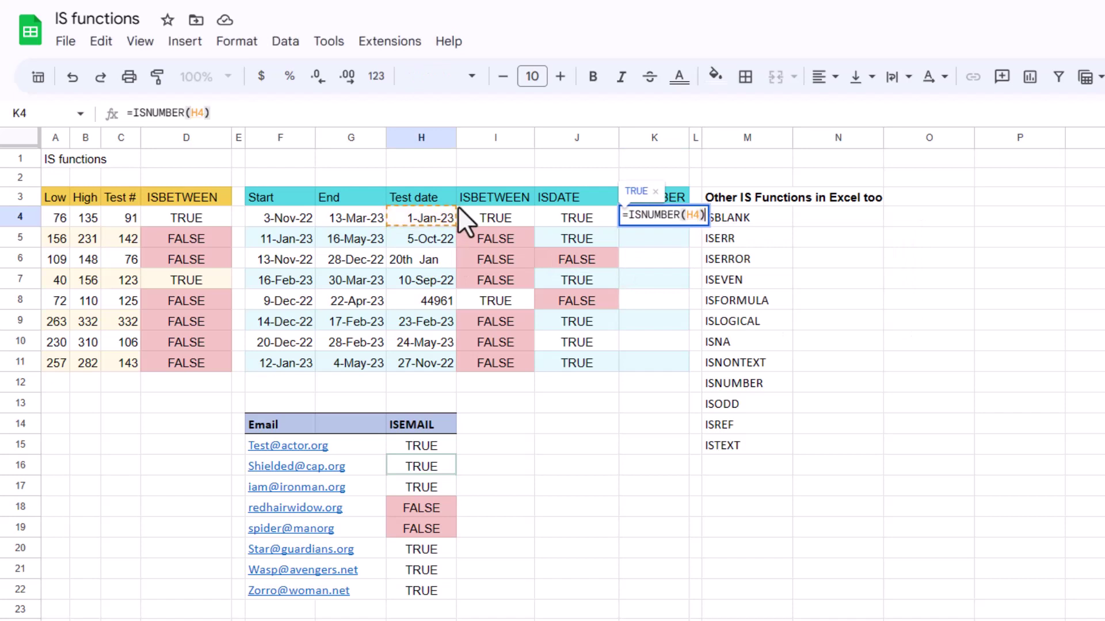
key(Return)
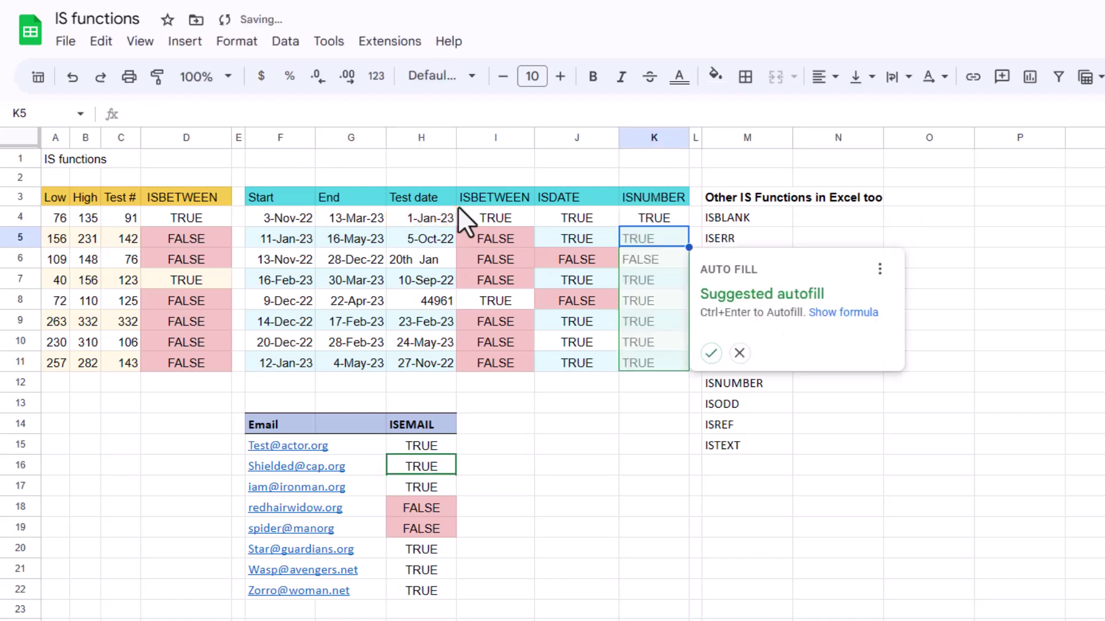
click(711, 352)
Compare the test dates in column H with their ISDATE results in column J
click(441, 304)
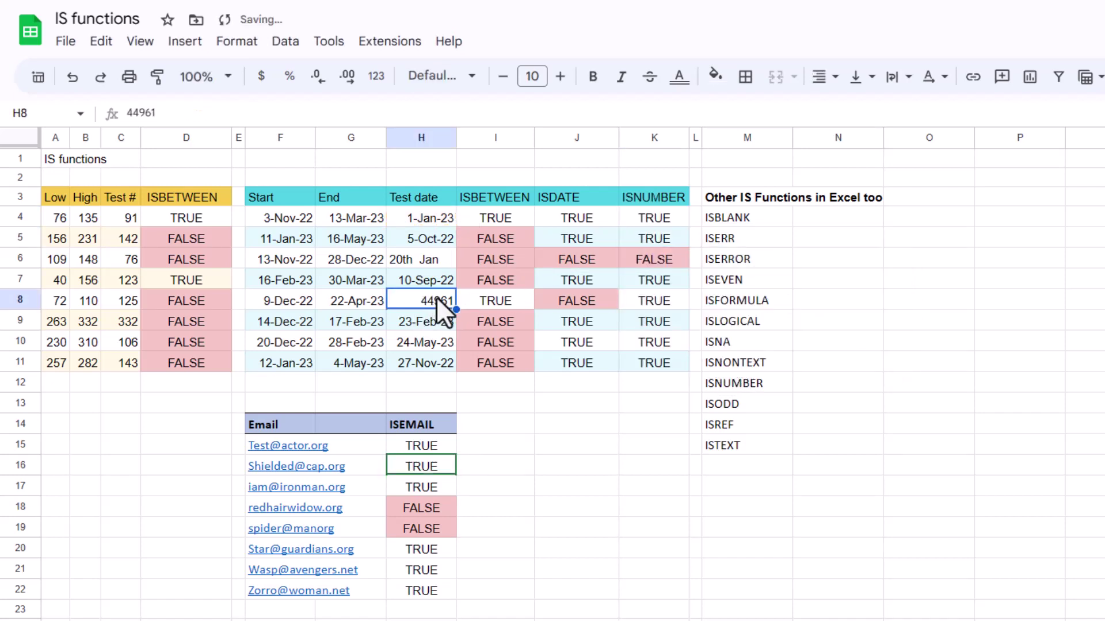
click(425, 221)
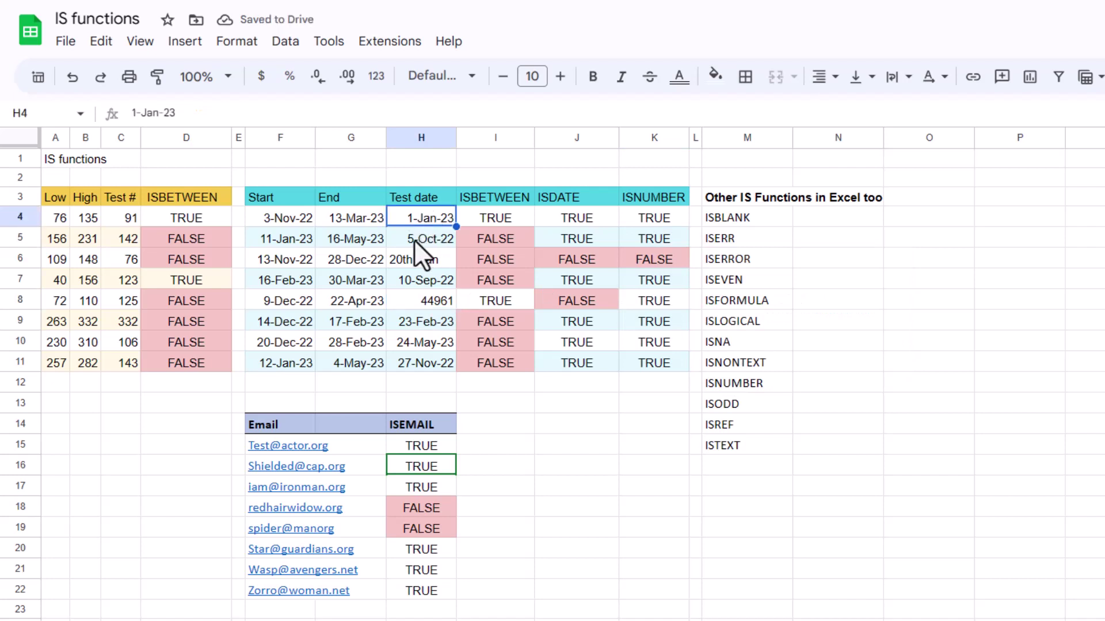
click(576, 225)
click(585, 282)
click(578, 303)
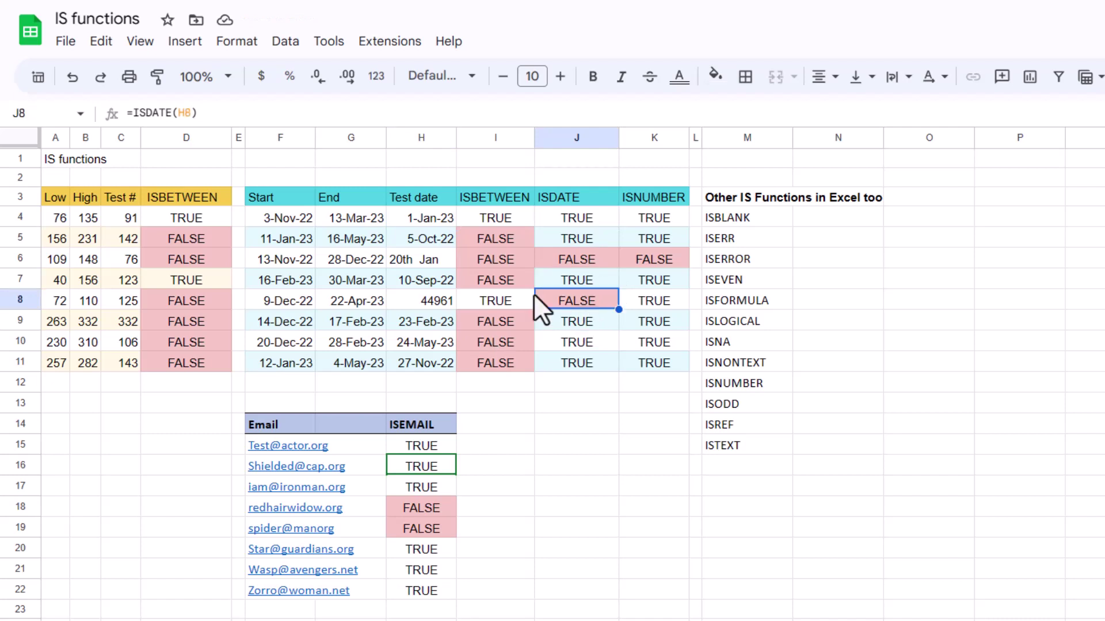
click(419, 264)
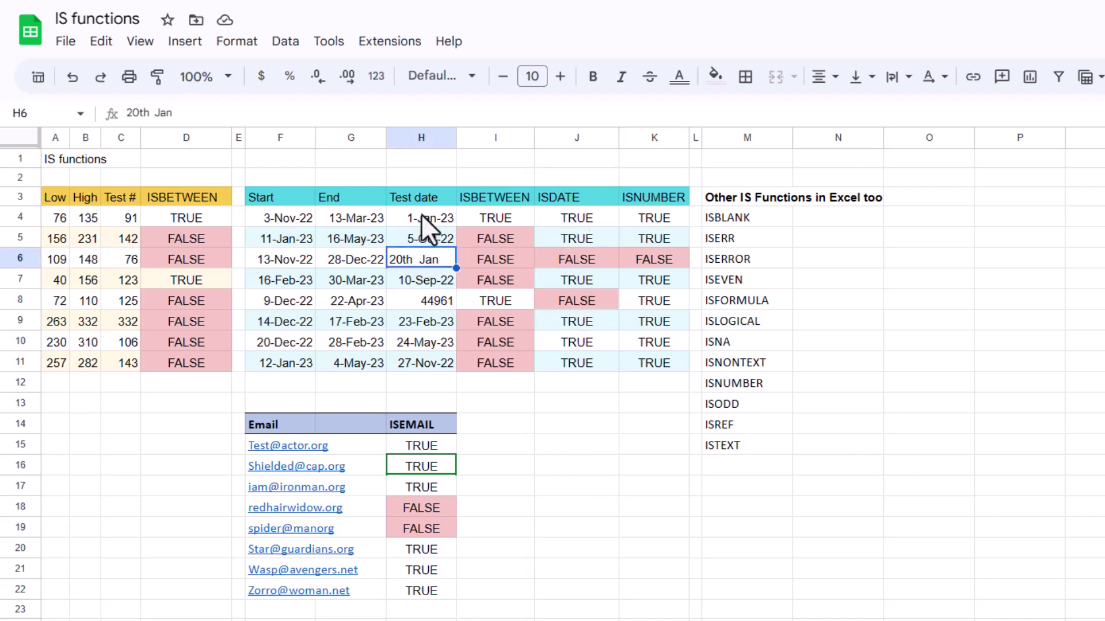
click(578, 297)
click(587, 217)
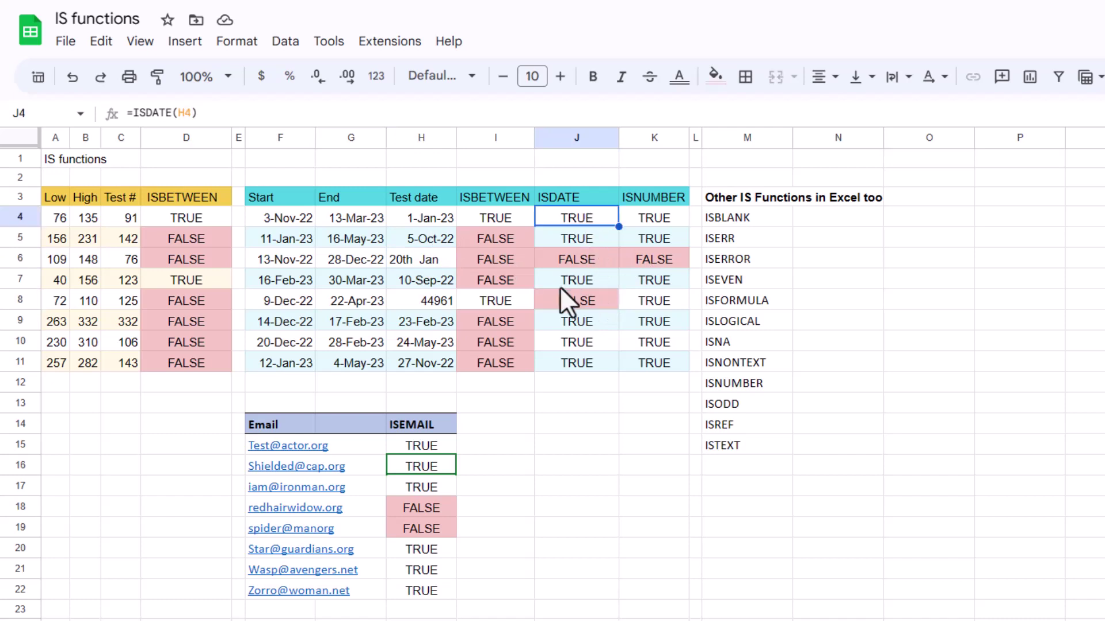
click(431, 288)
click(442, 303)
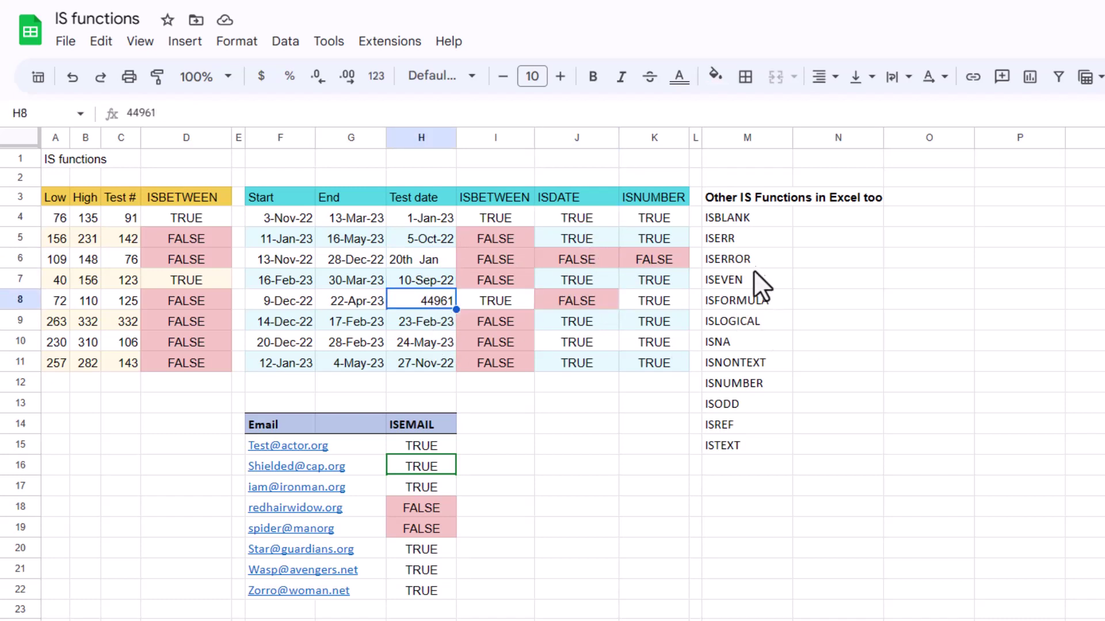
drag(754, 217, 757, 450)
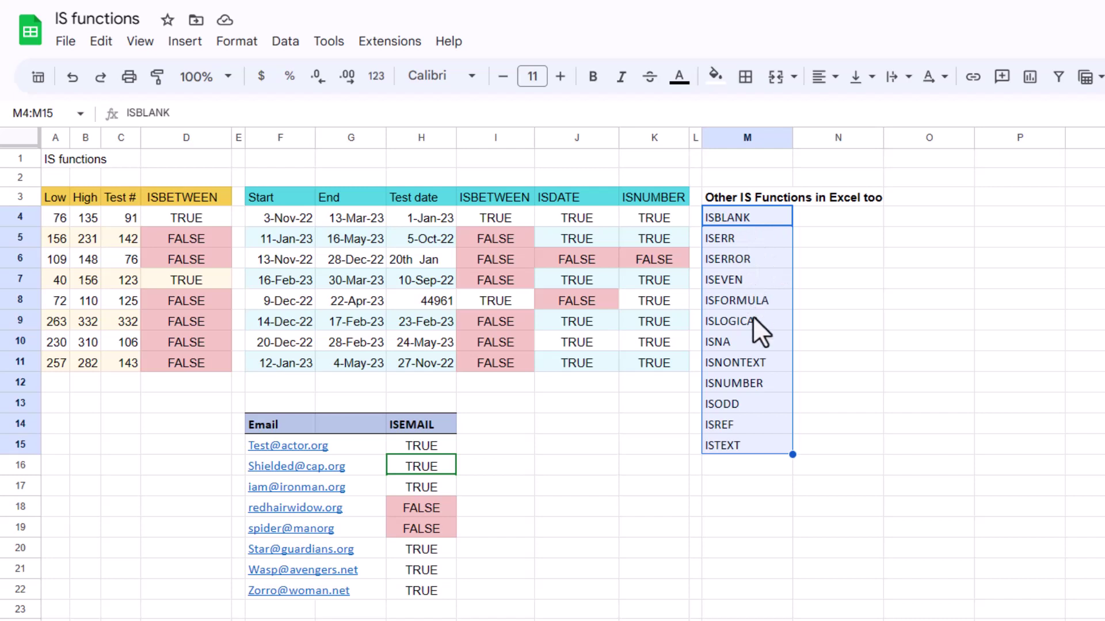
click(752, 339)
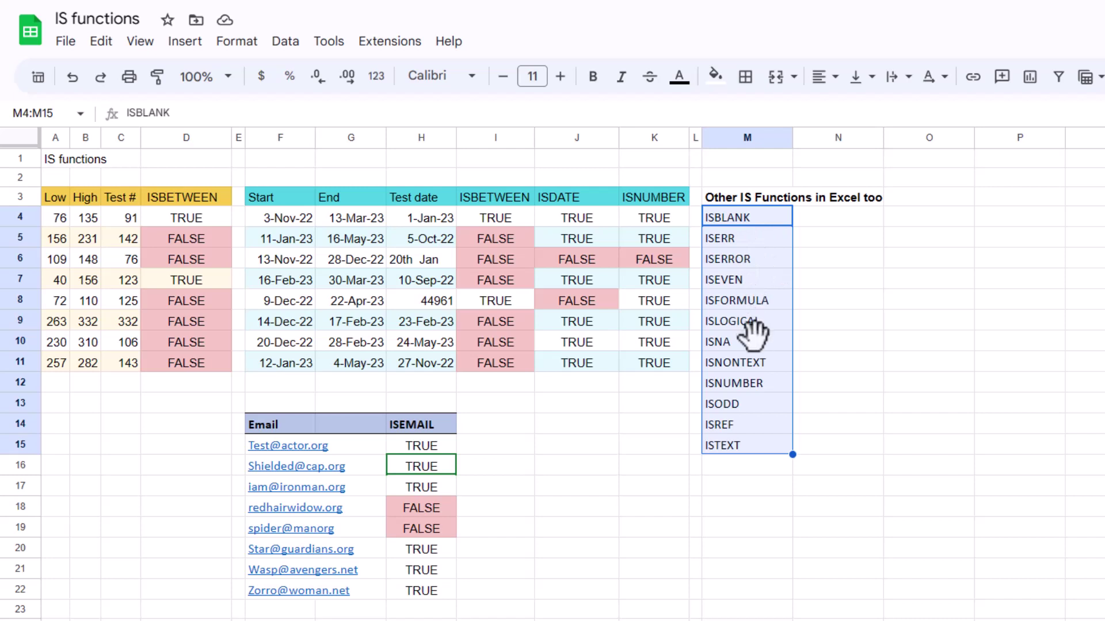
click(558, 426)
click(478, 449)
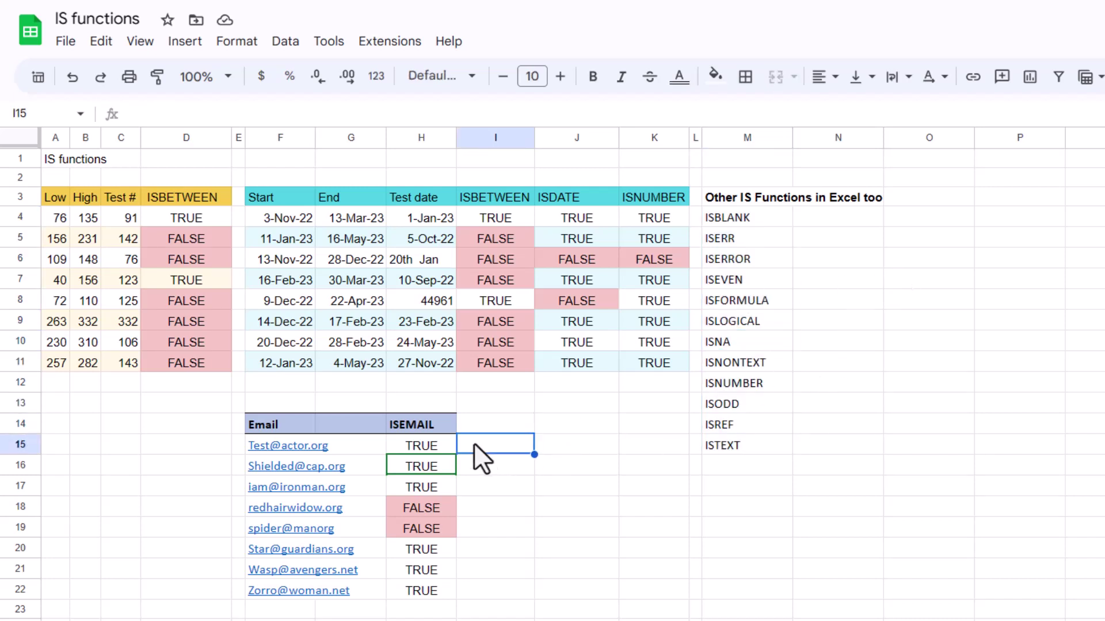
click(491, 427)
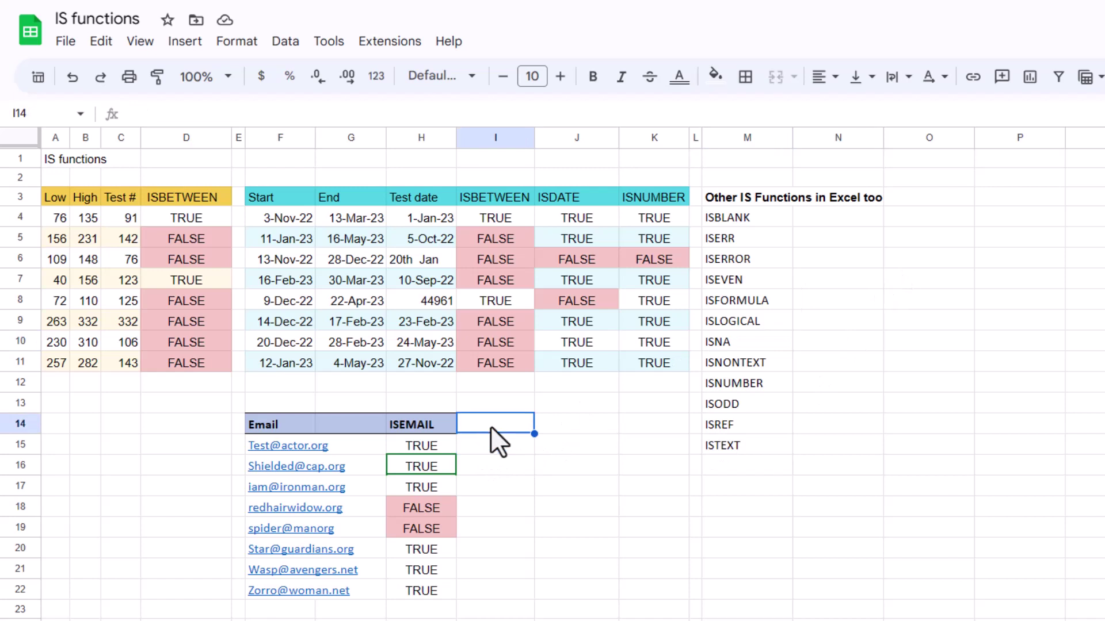
text(=isu)
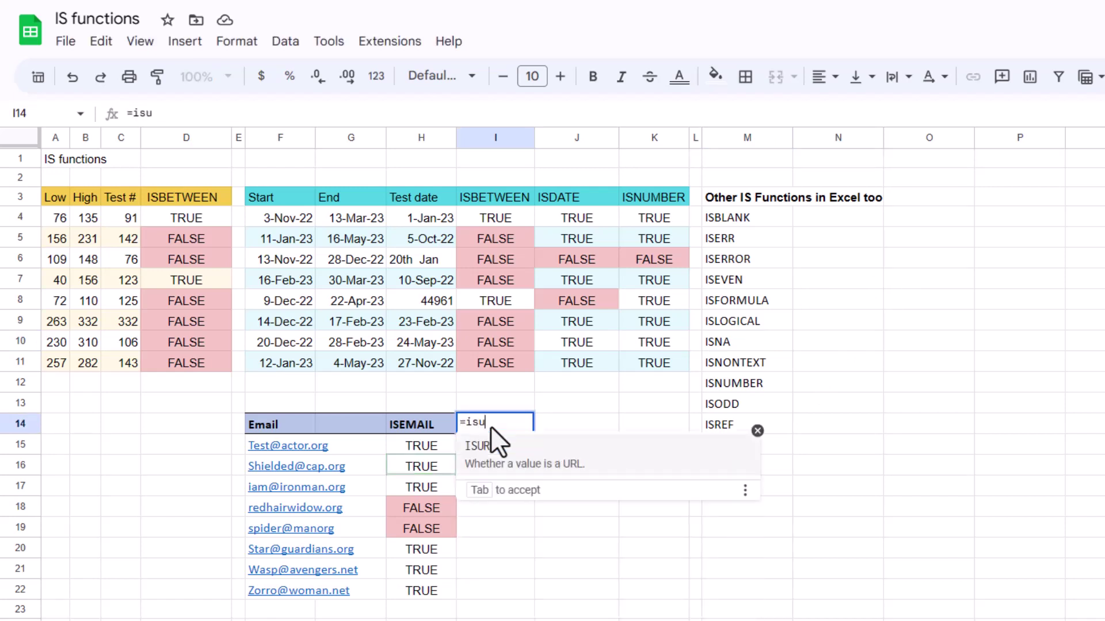
key(Escape)
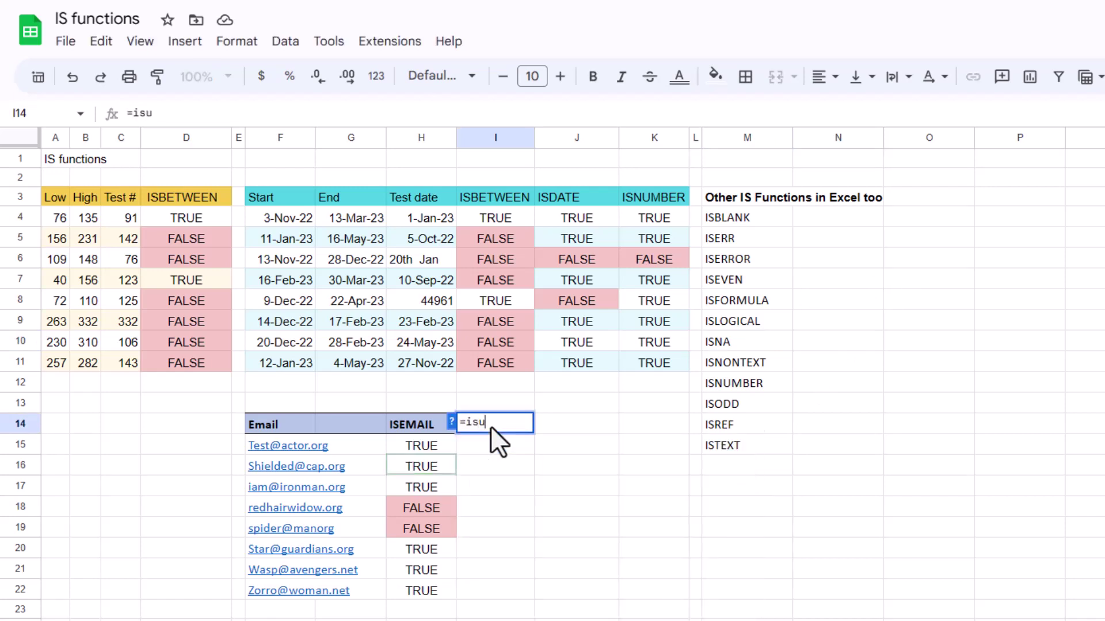
key(Down)
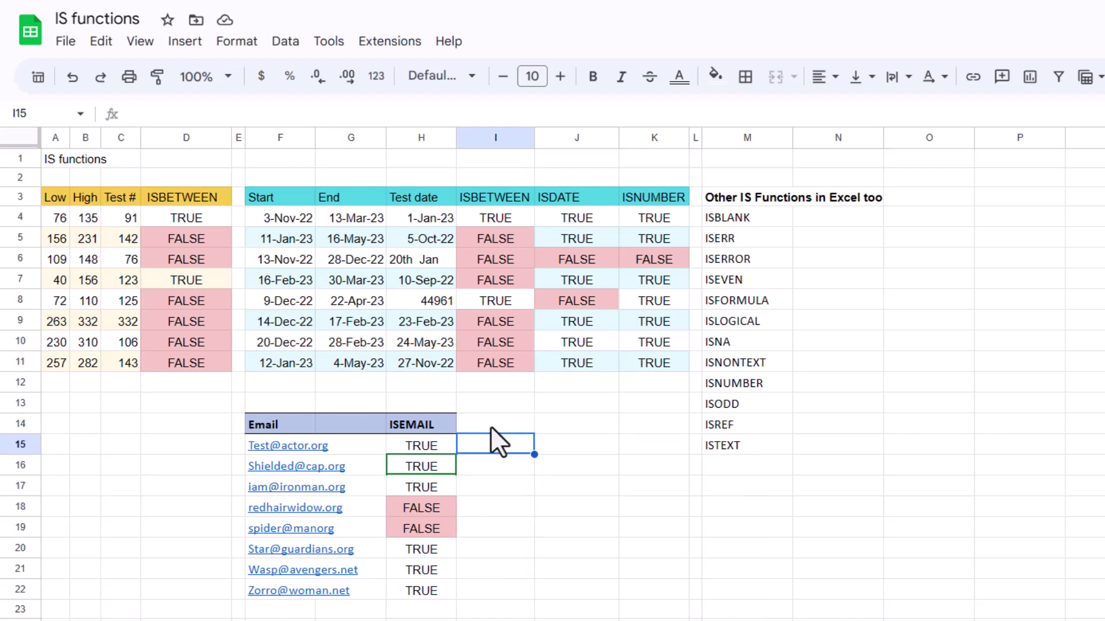
key(Left)
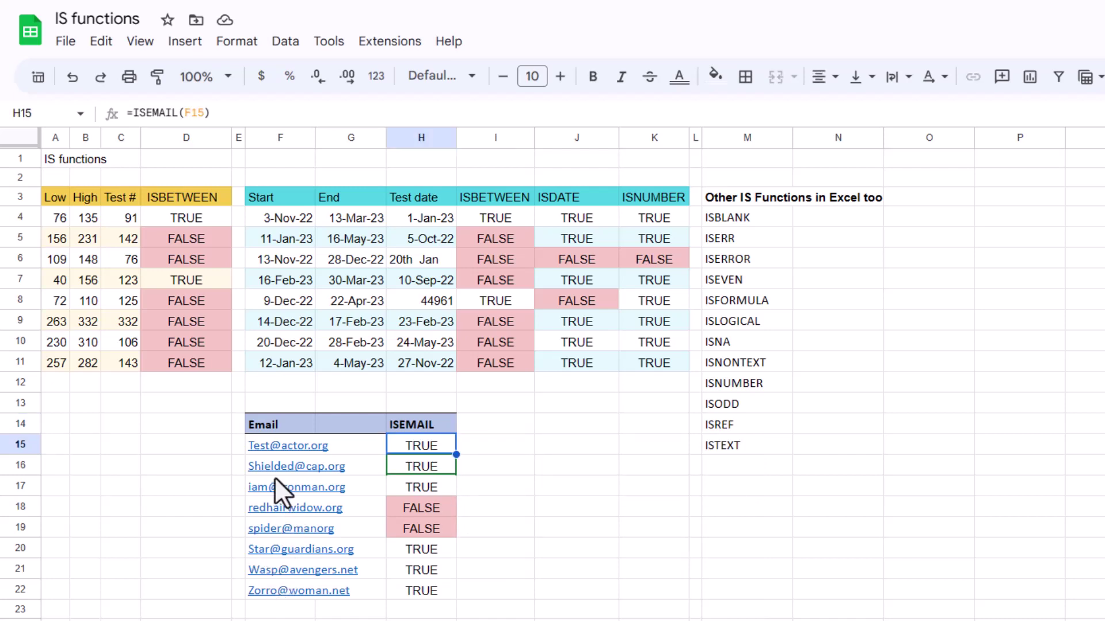
click(399, 508)
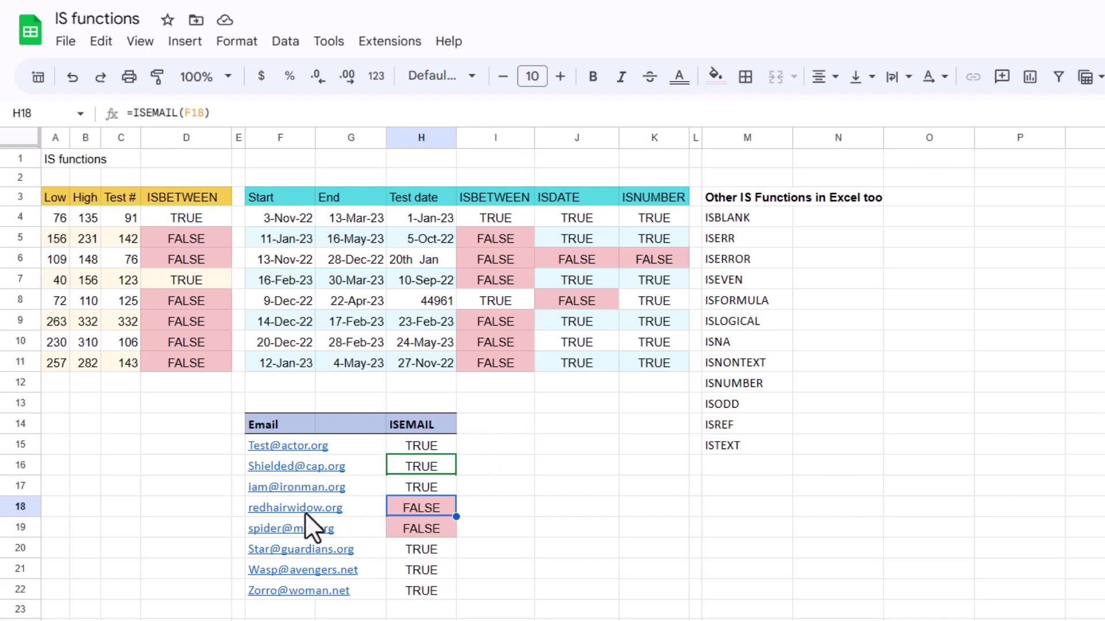
click(409, 529)
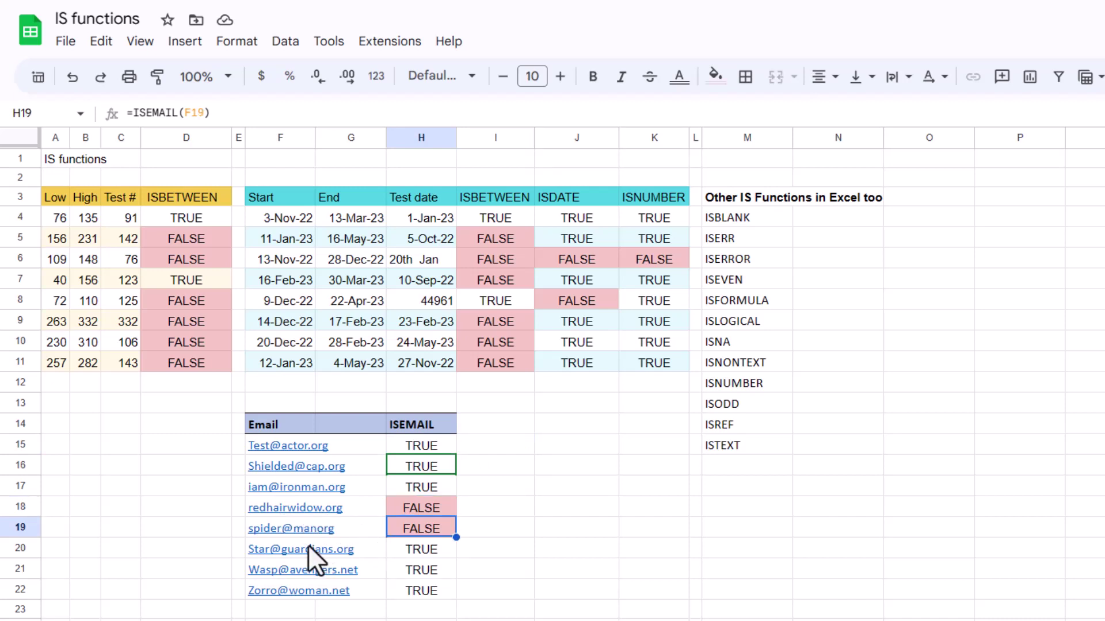
click(432, 594)
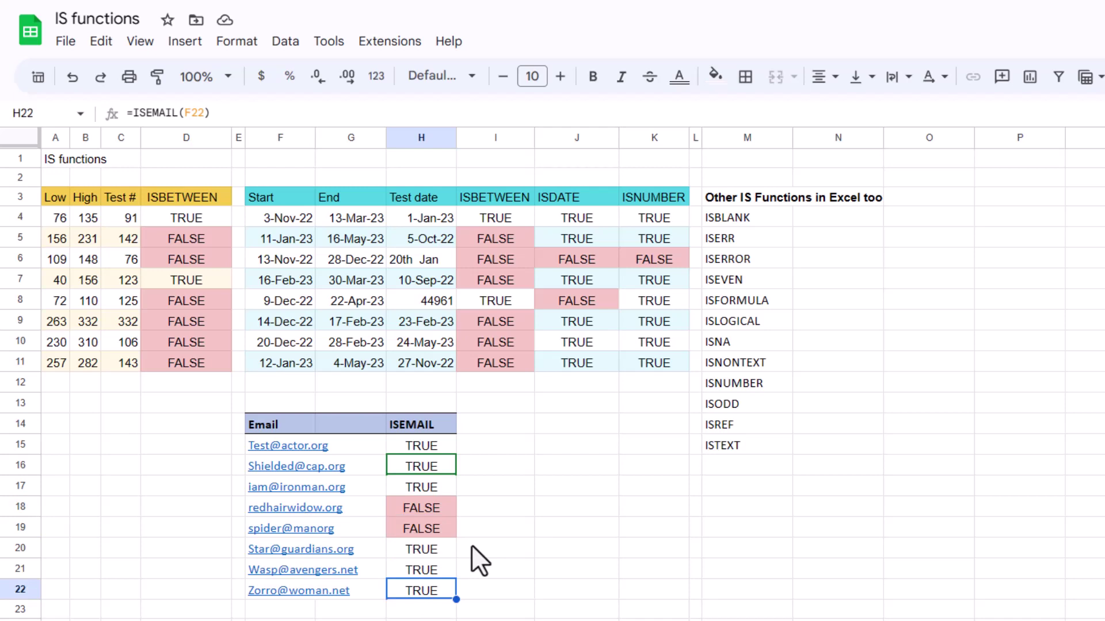
Switch to the ISURL help article and scroll to its See Also section
click(573, 443)
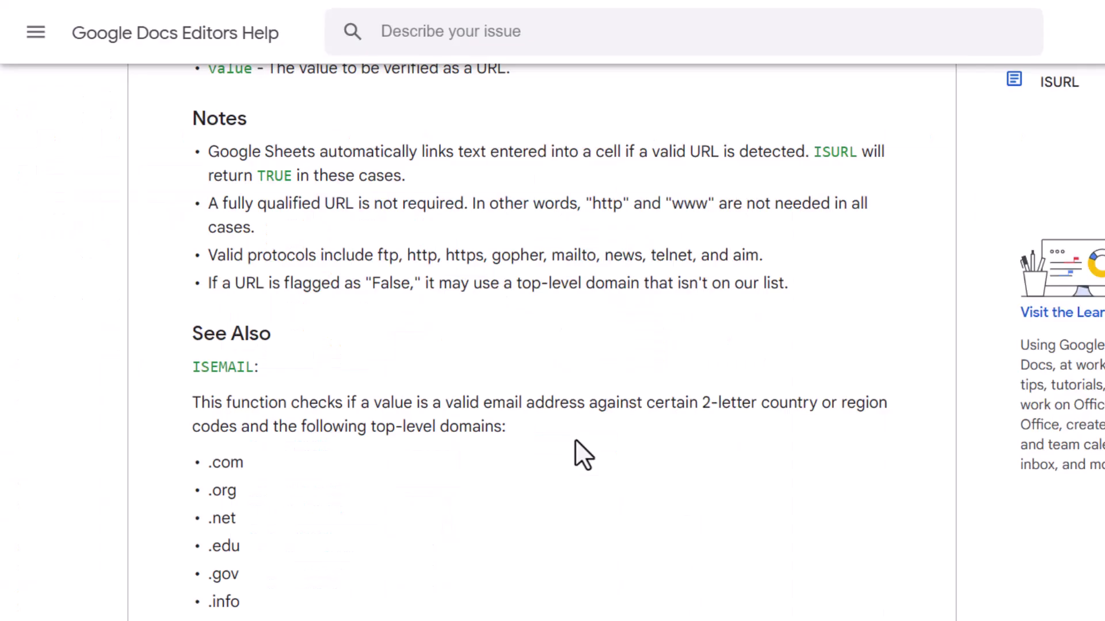
scroll(581, 434, up, 8)
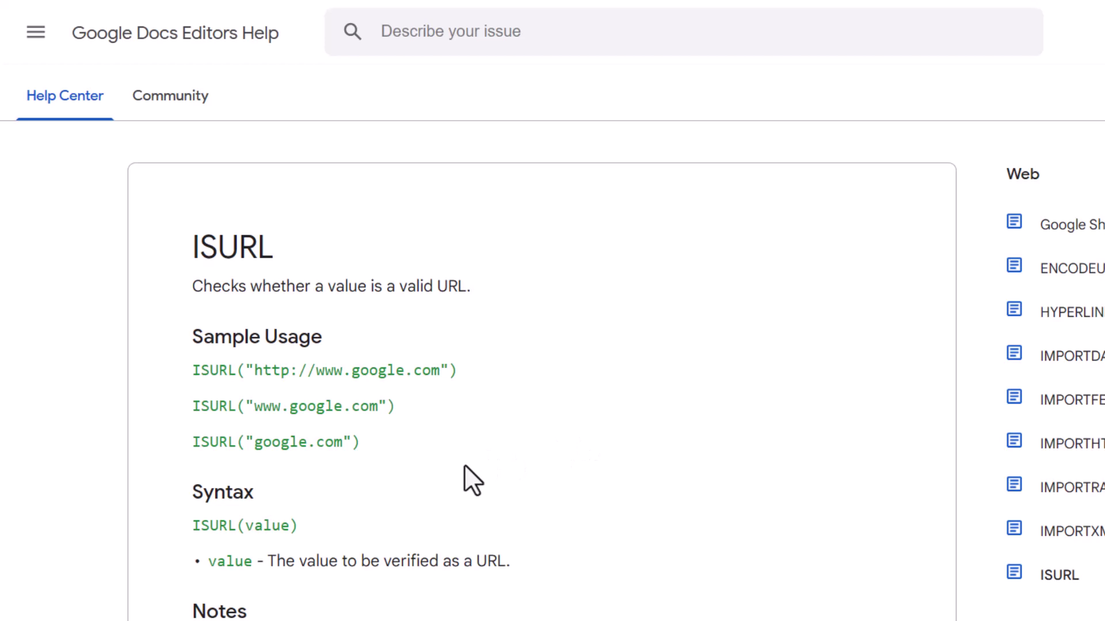
scroll(463, 465, down, 10)
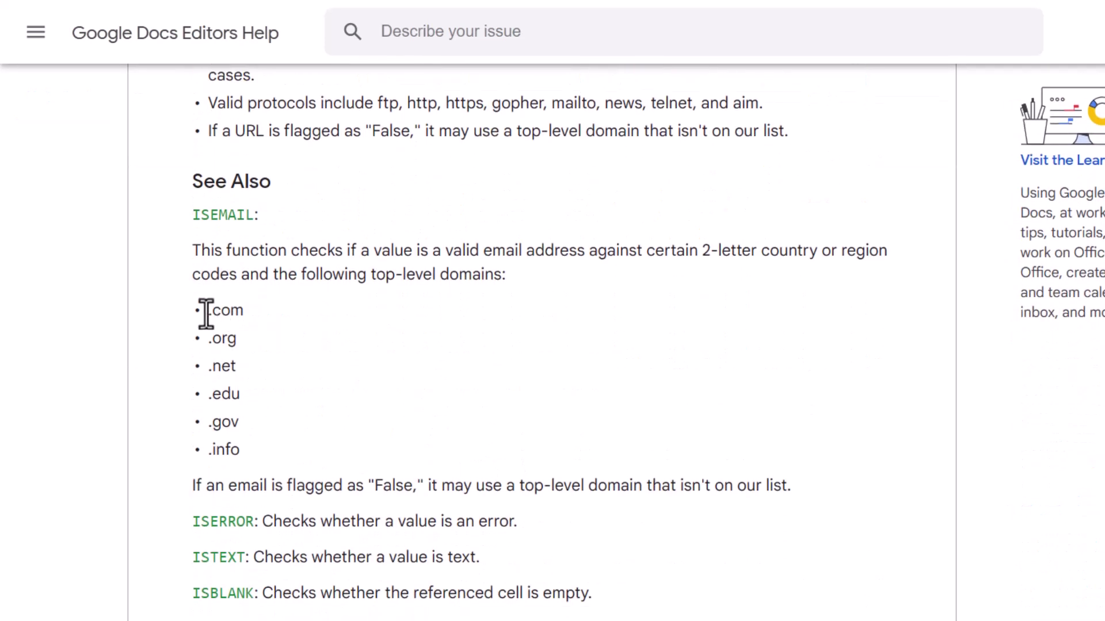
Highlight the accepted-domains sentence and the six domains .com through .info, then return to the top
drag(206, 312, 792, 486)
drag(701, 248, 635, 290)
click(626, 526)
drag(253, 456, 182, 289)
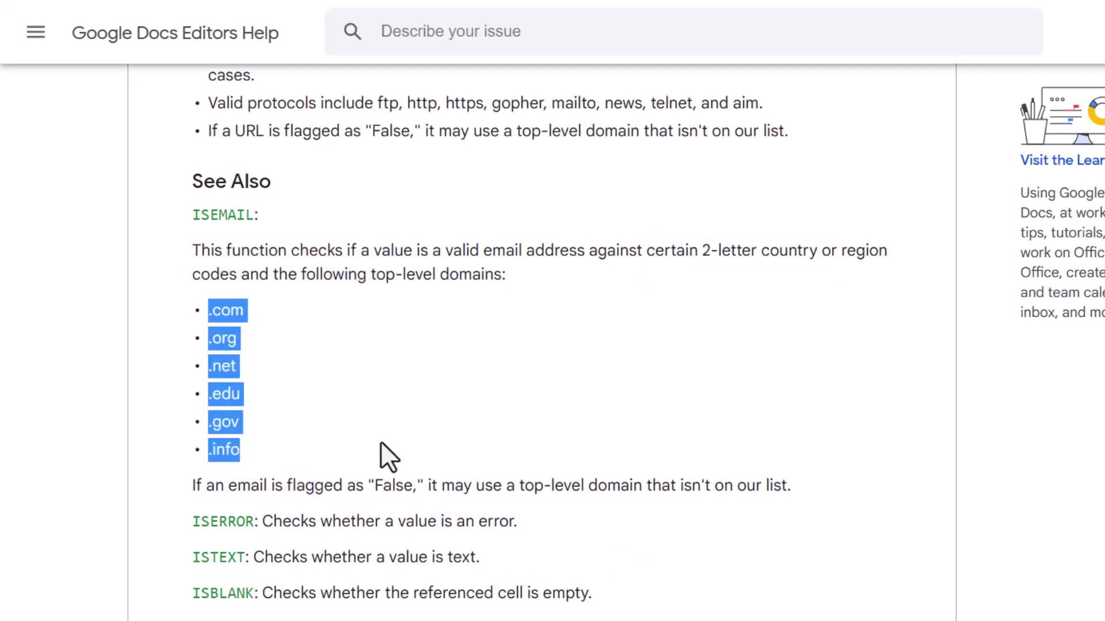
click(427, 284)
scroll(436, 309, up, 15)
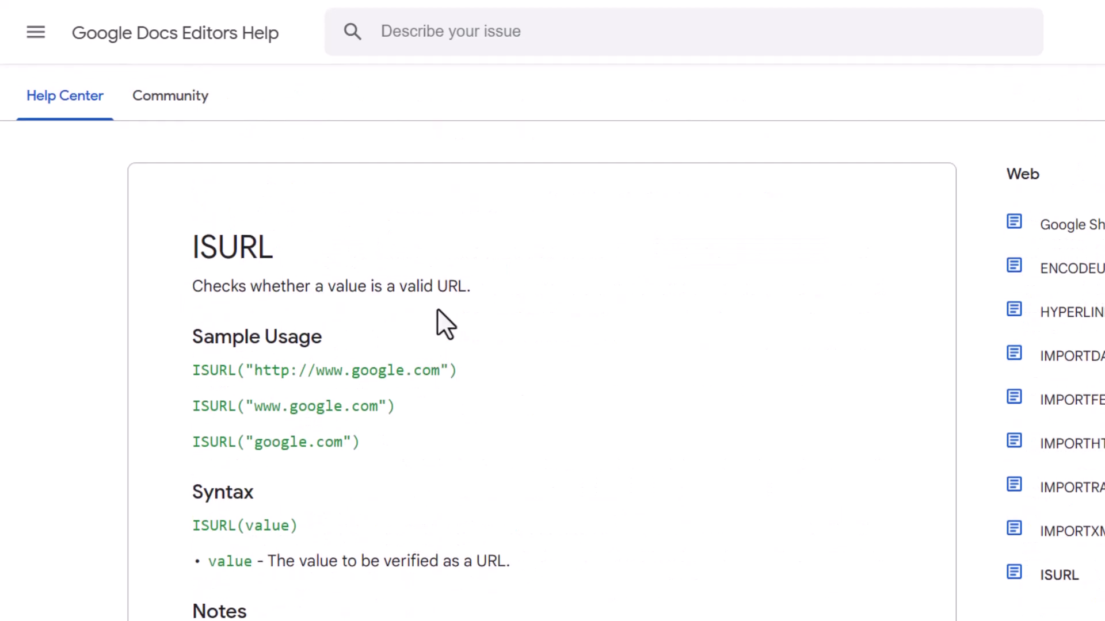
Return to the IS functions spreadsheet showing the ISEMAIL results, using Ctrl+Tab
key(ctrl+Tab)
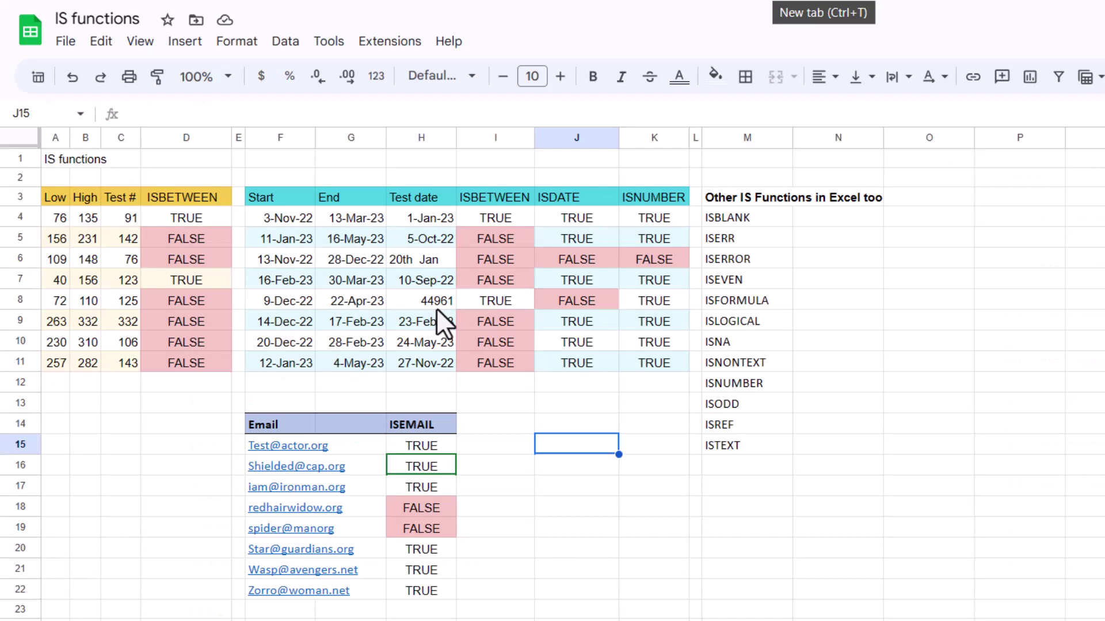